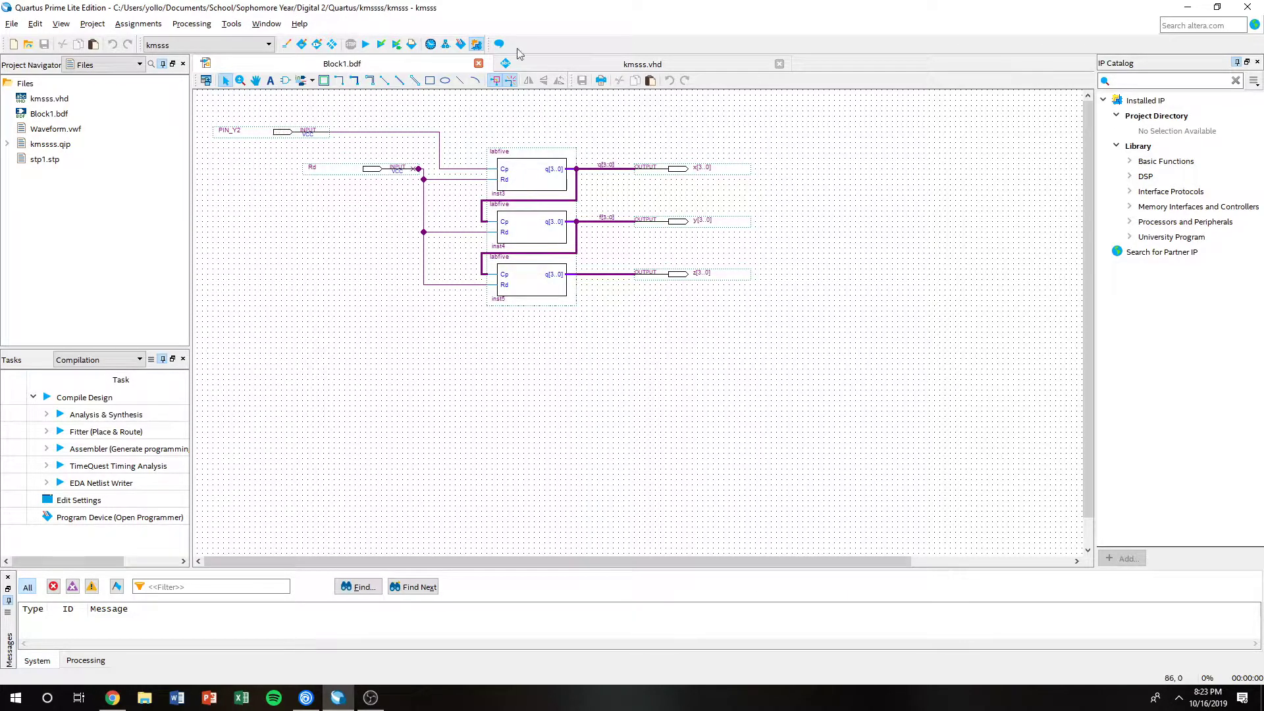
# Step: Review the kmsss.vhd code against the block diagram and create a new Signal Tap Logic Analyzer file
pyautogui.click(540, 65)
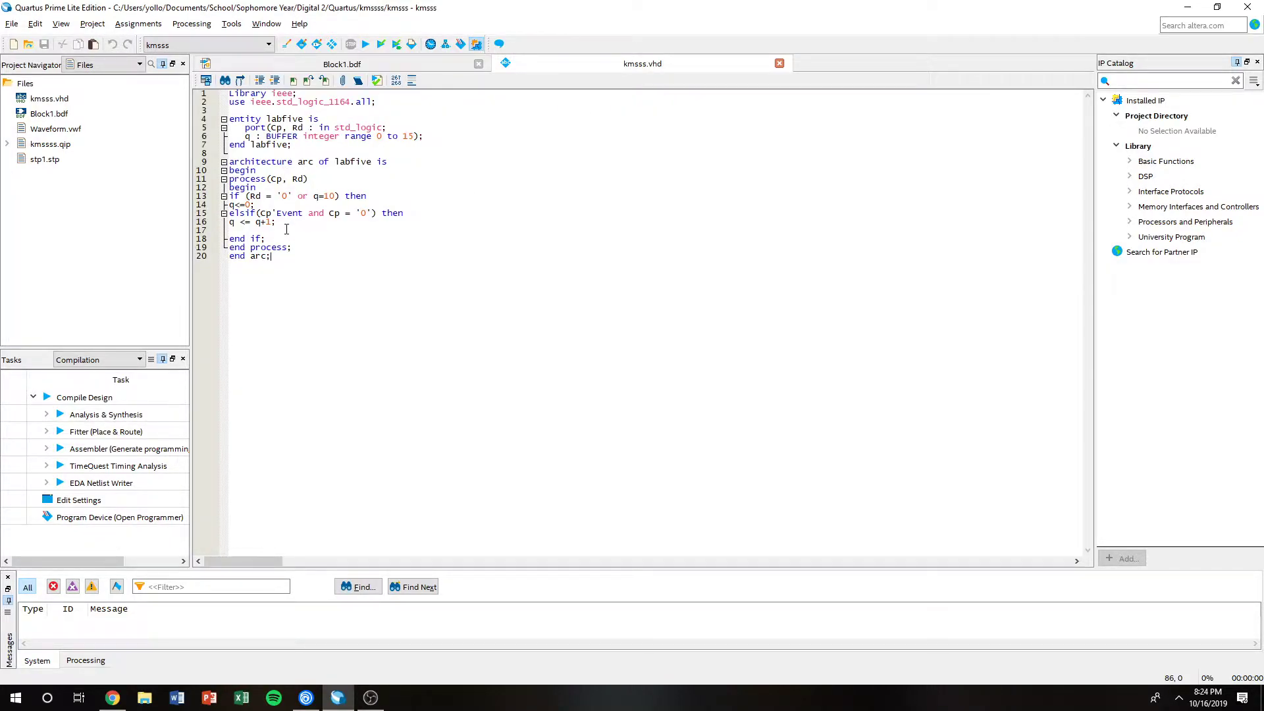
pyautogui.click(356, 64)
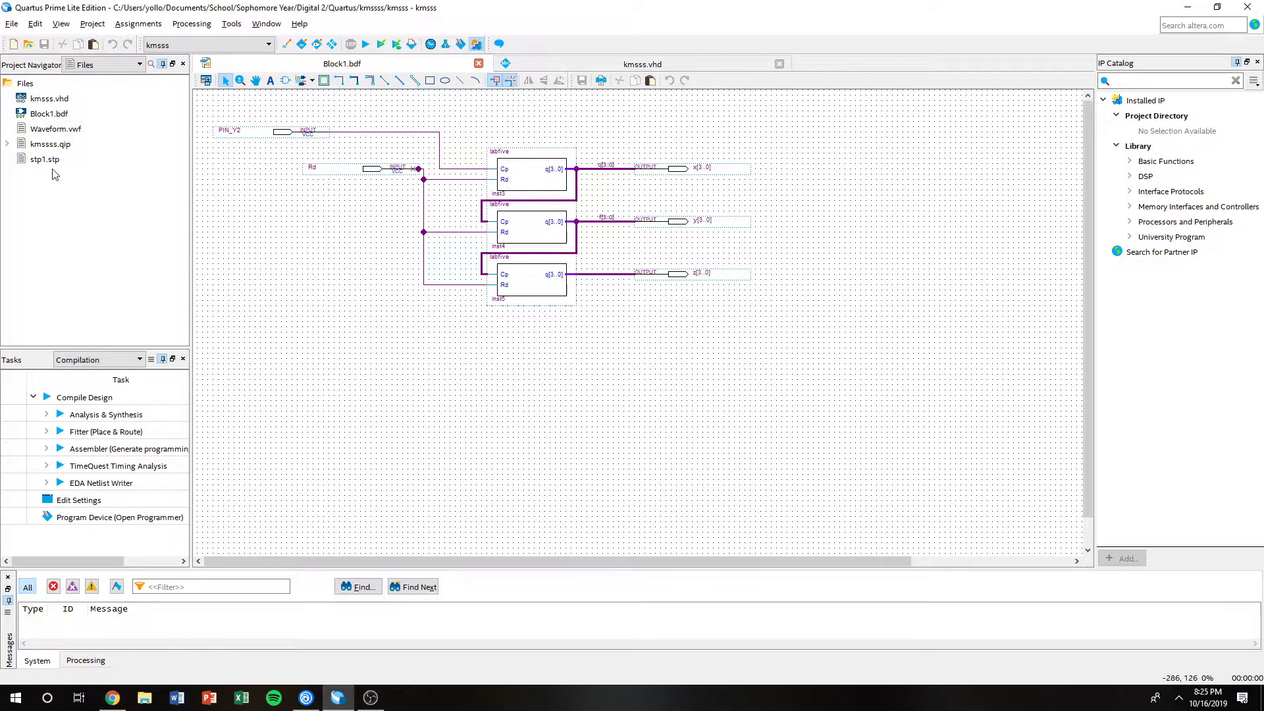
pyautogui.click(12, 25)
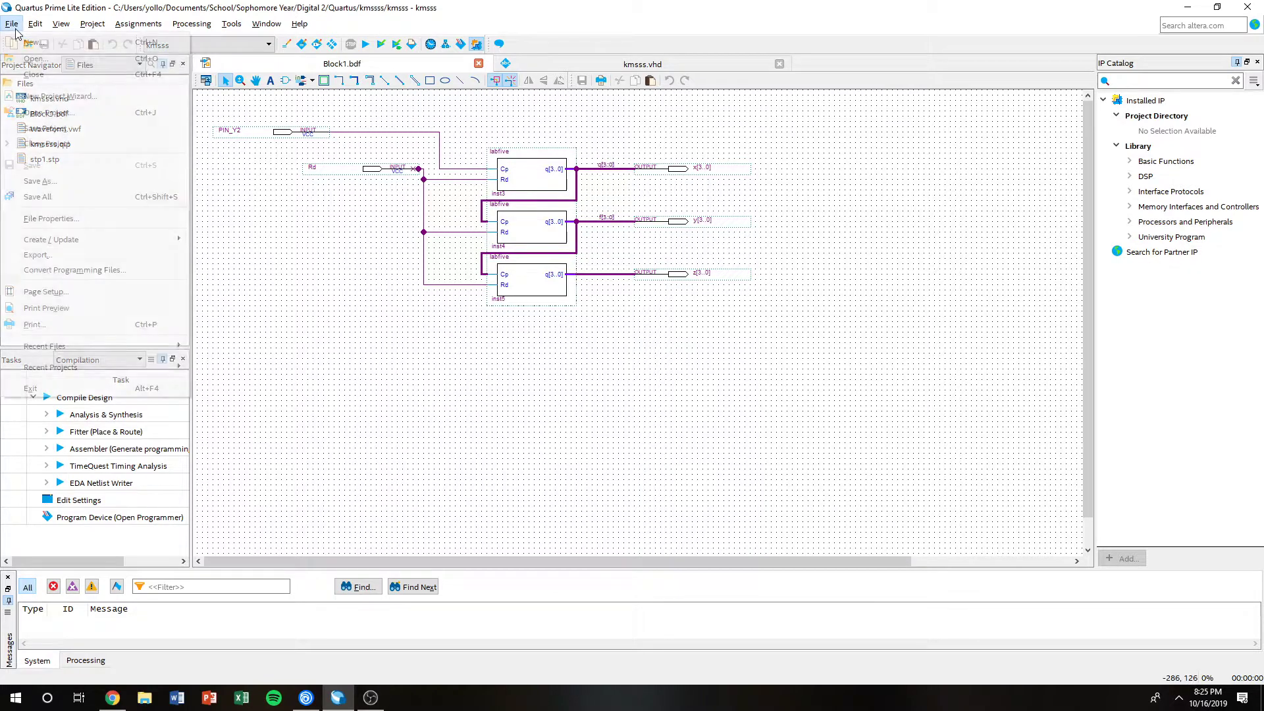
pyautogui.click(67, 44)
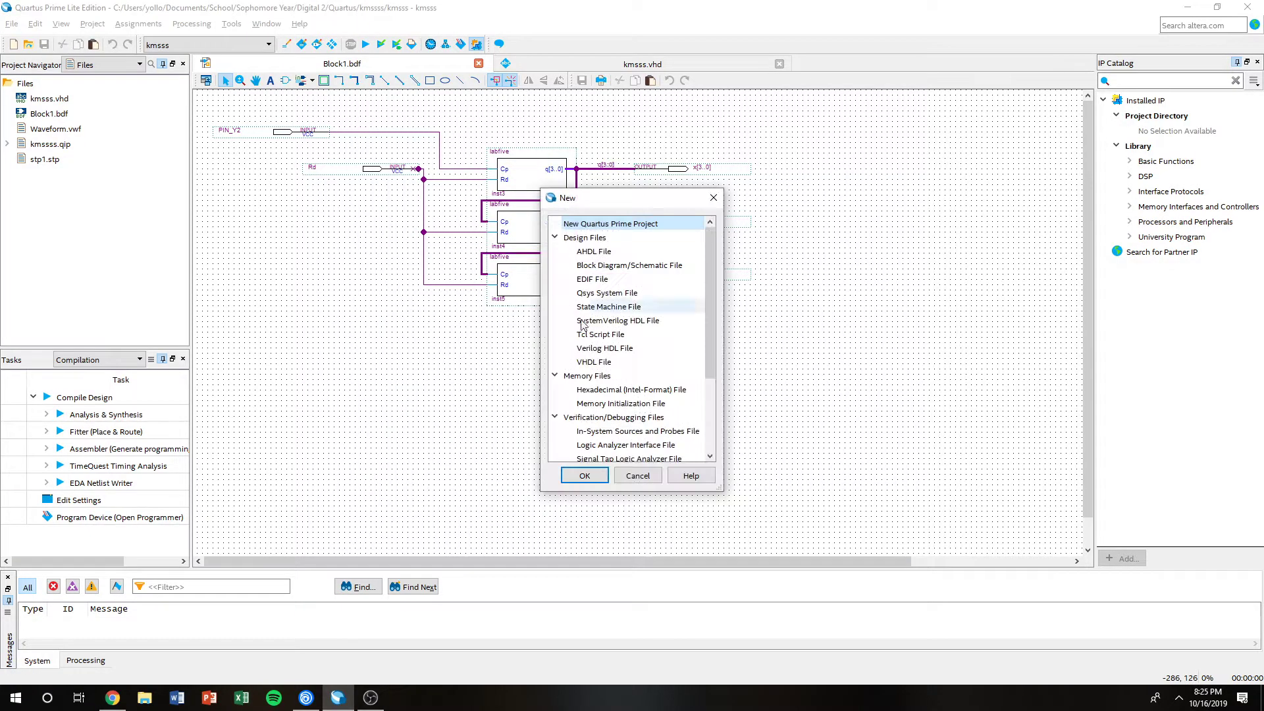
pyautogui.scroll(-2, 614, 387)
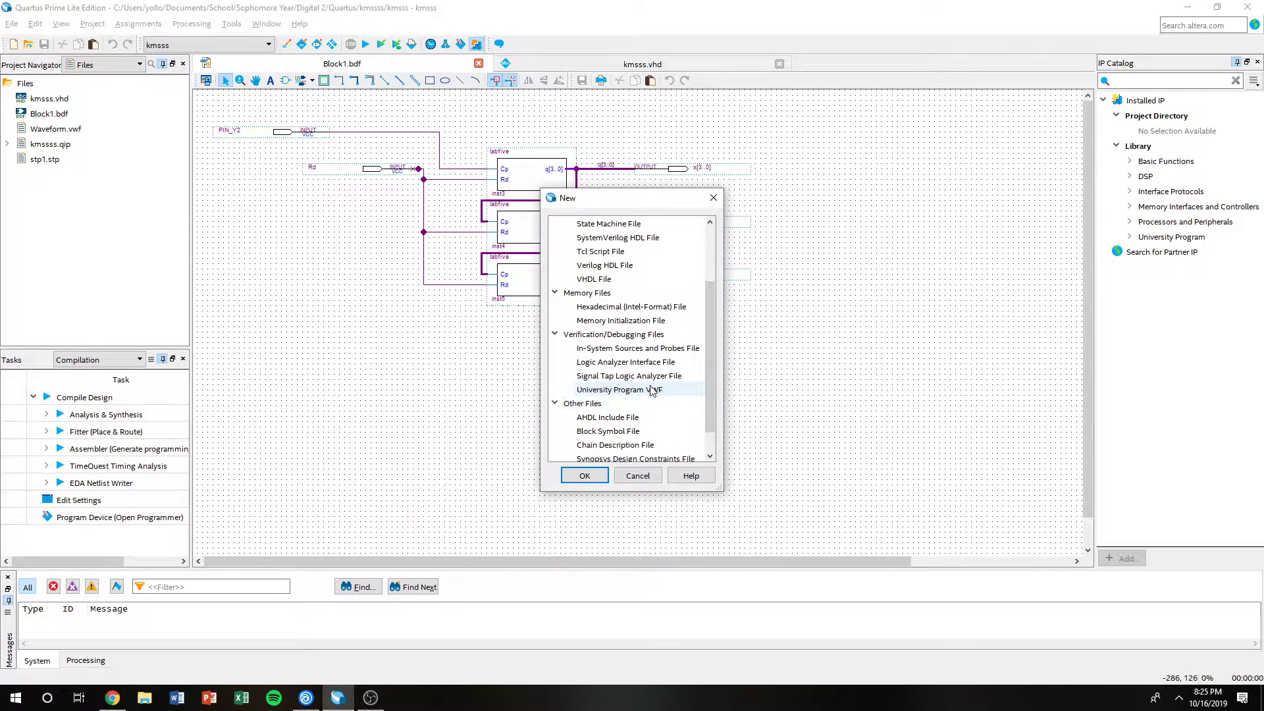
pyautogui.click(675, 379)
pyautogui.click(583, 474)
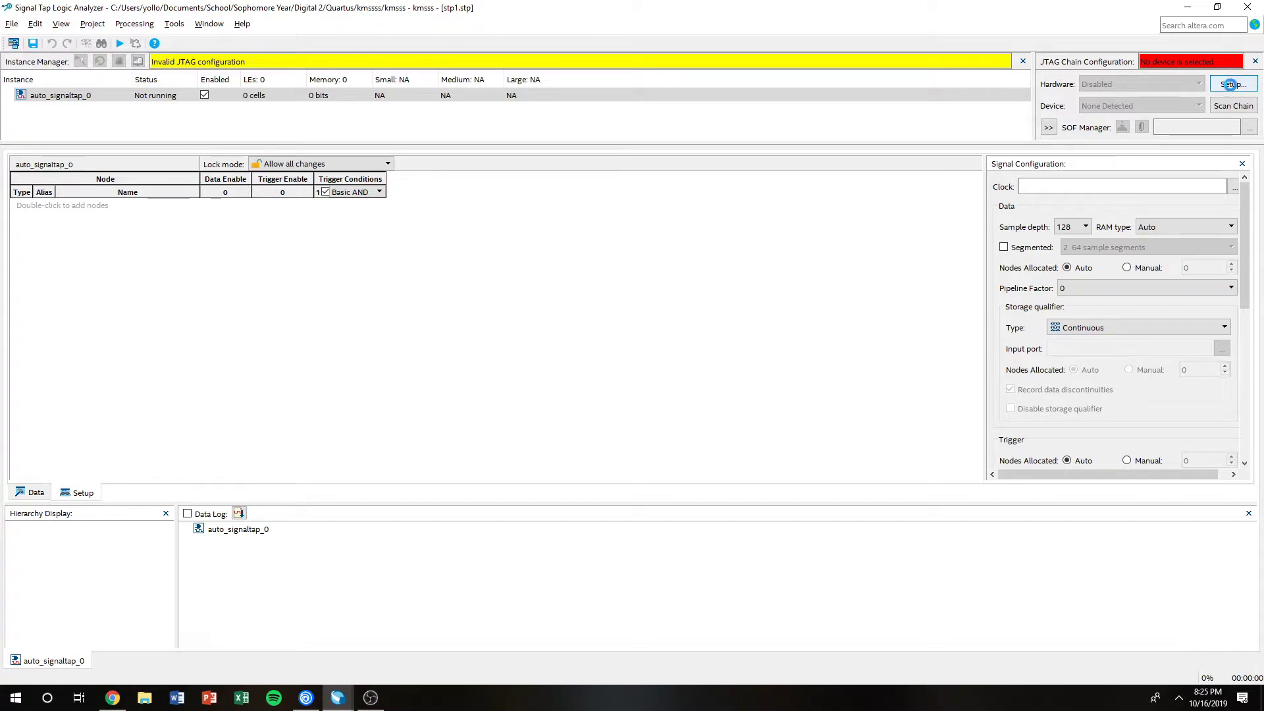
# Step: Set the JTAG hardware to USB-Blaster [USB-0] and choose the detected device @1 in the chain
pyautogui.click(1232, 88)
pyautogui.doubleClick(490, 334)
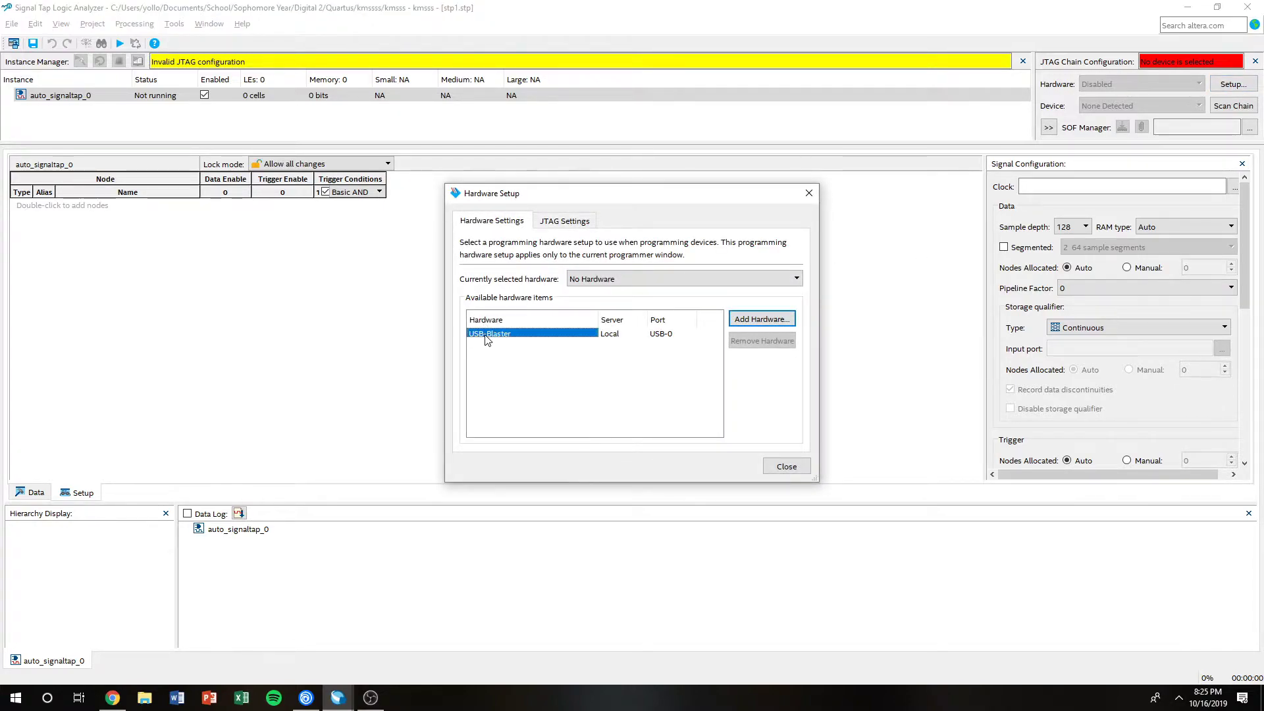
pyautogui.click(784, 466)
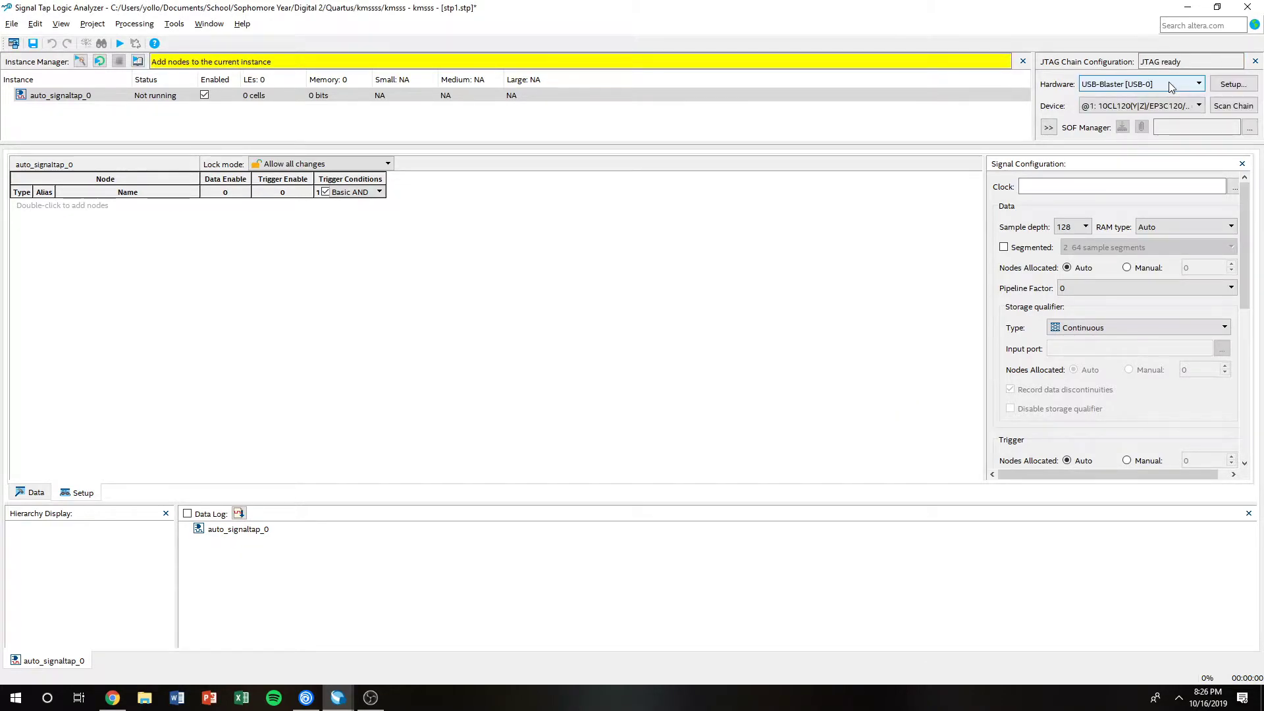
pyautogui.click(1169, 107)
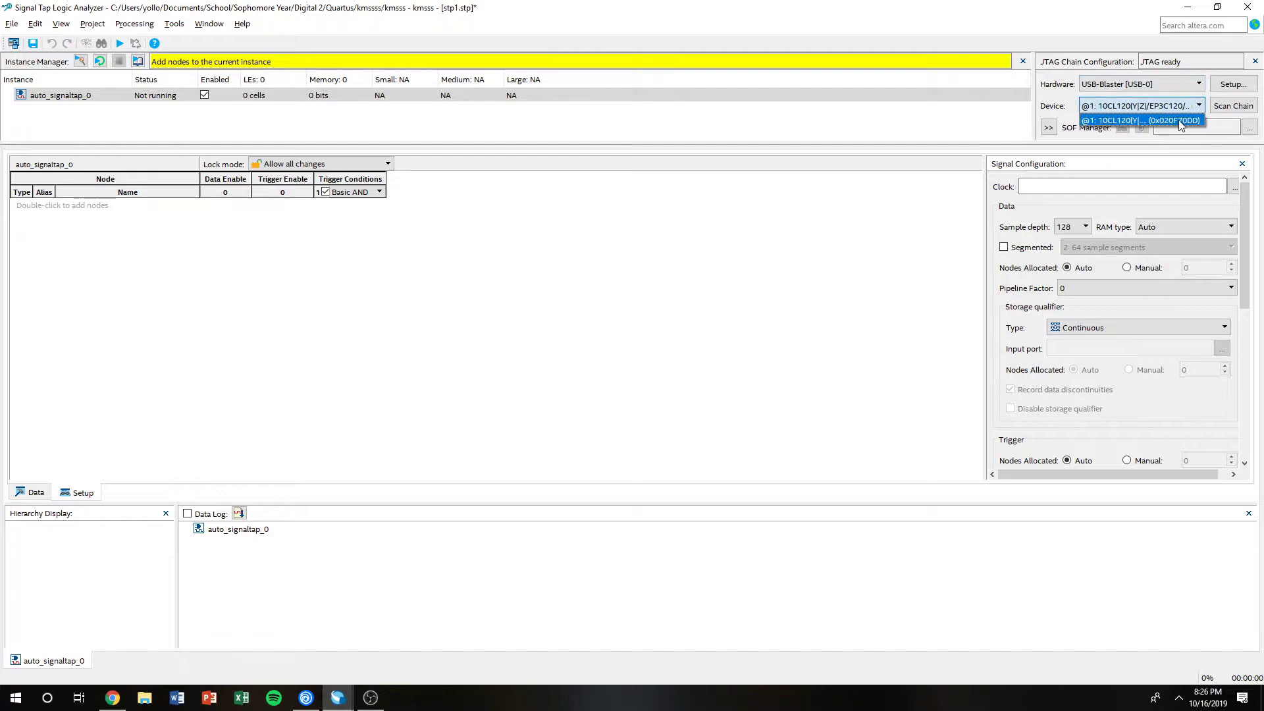
pyautogui.click(1171, 121)
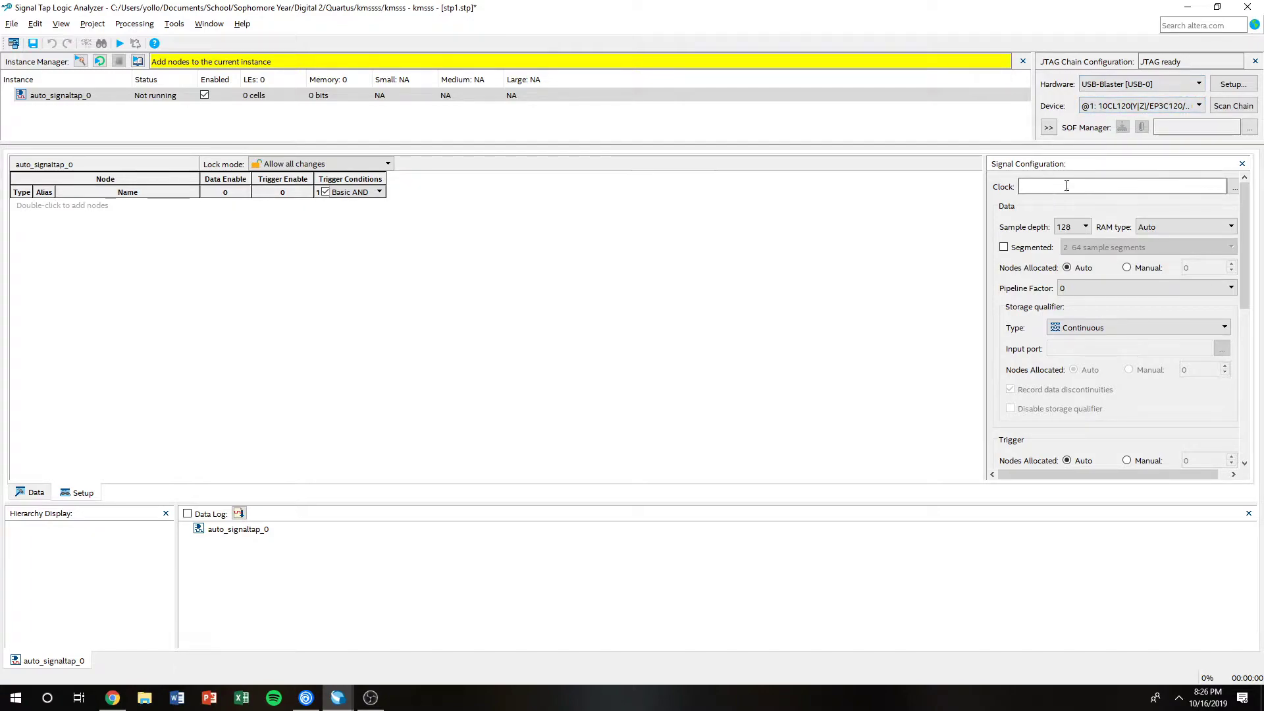
# Step: Assign PIN_Y2 as the sampling clock, accepting the Post-Fit netlist type, and set the sample depth to 128 K
pyautogui.click(1234, 188)
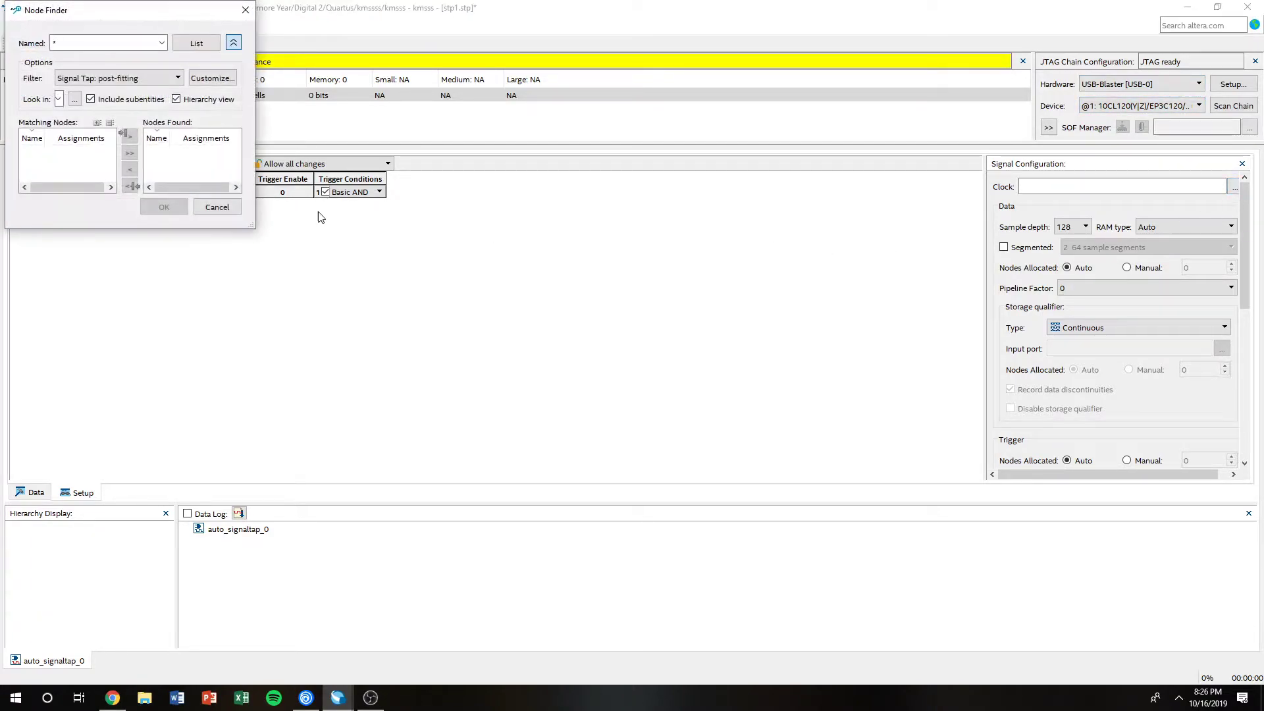
pyautogui.moveTo(255, 230); pyautogui.dragTo(549, 362)
pyautogui.click(493, 44)
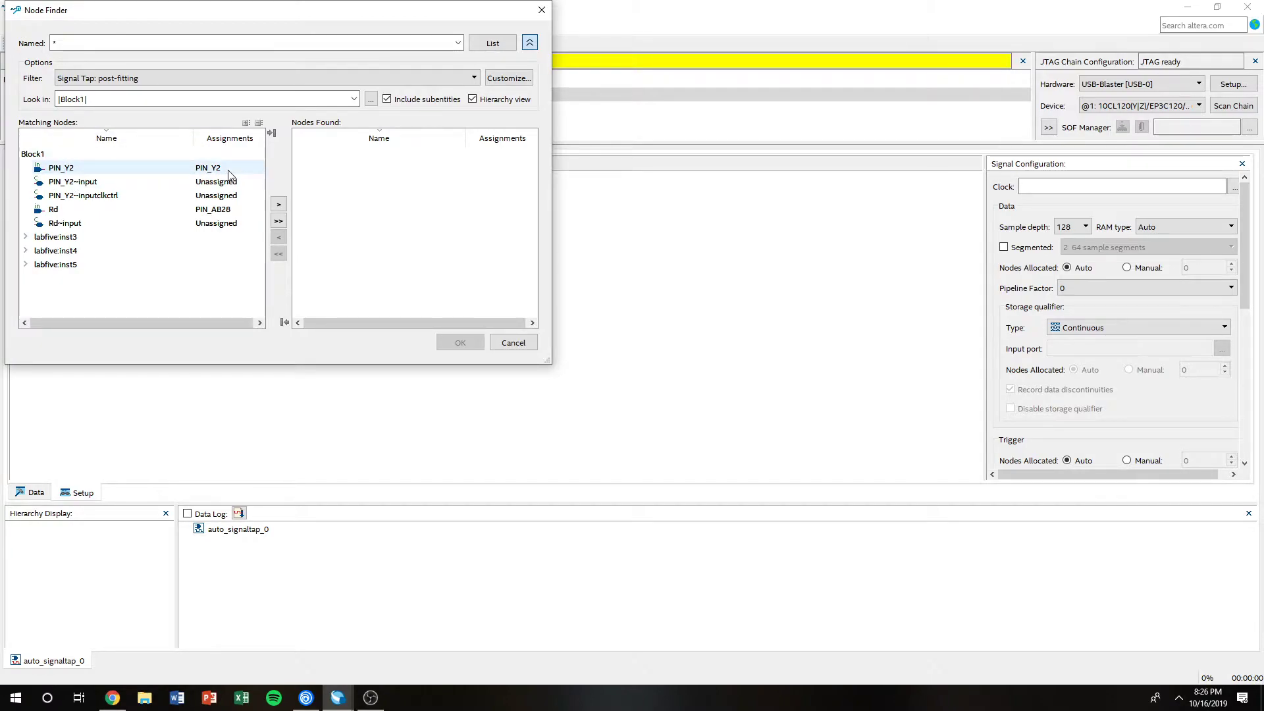
pyautogui.click(75, 170)
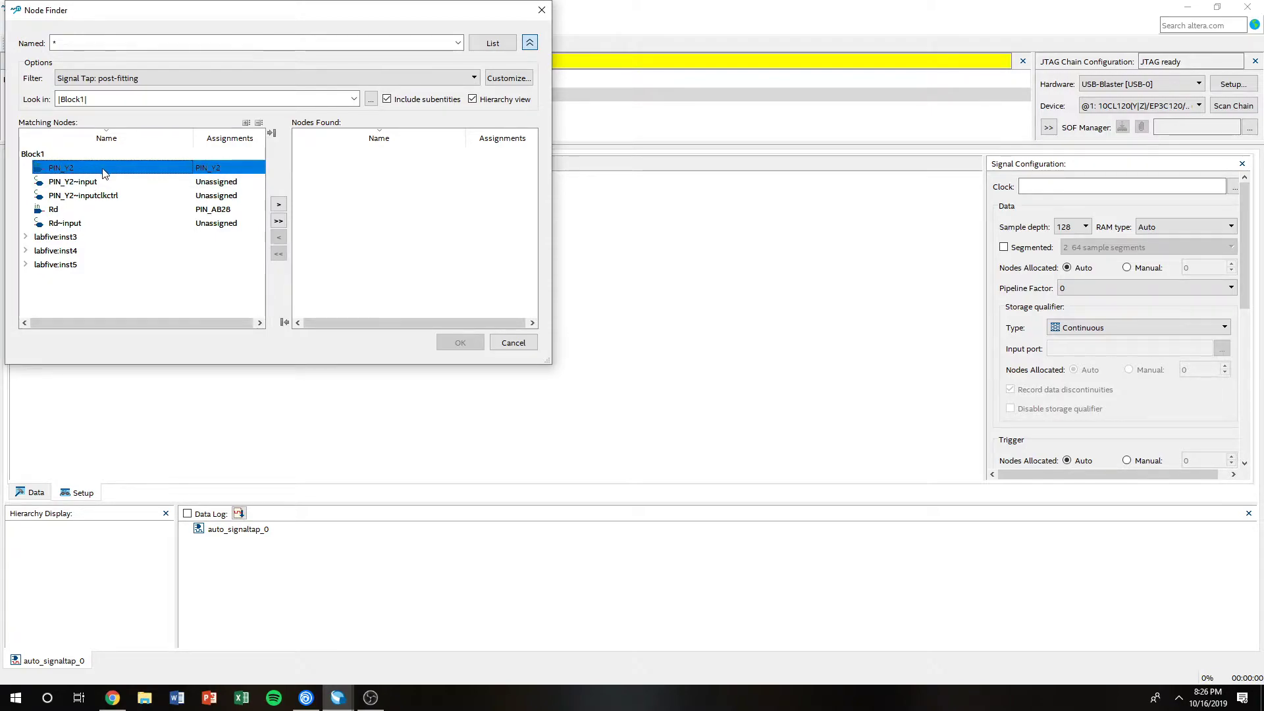
pyautogui.click(279, 204)
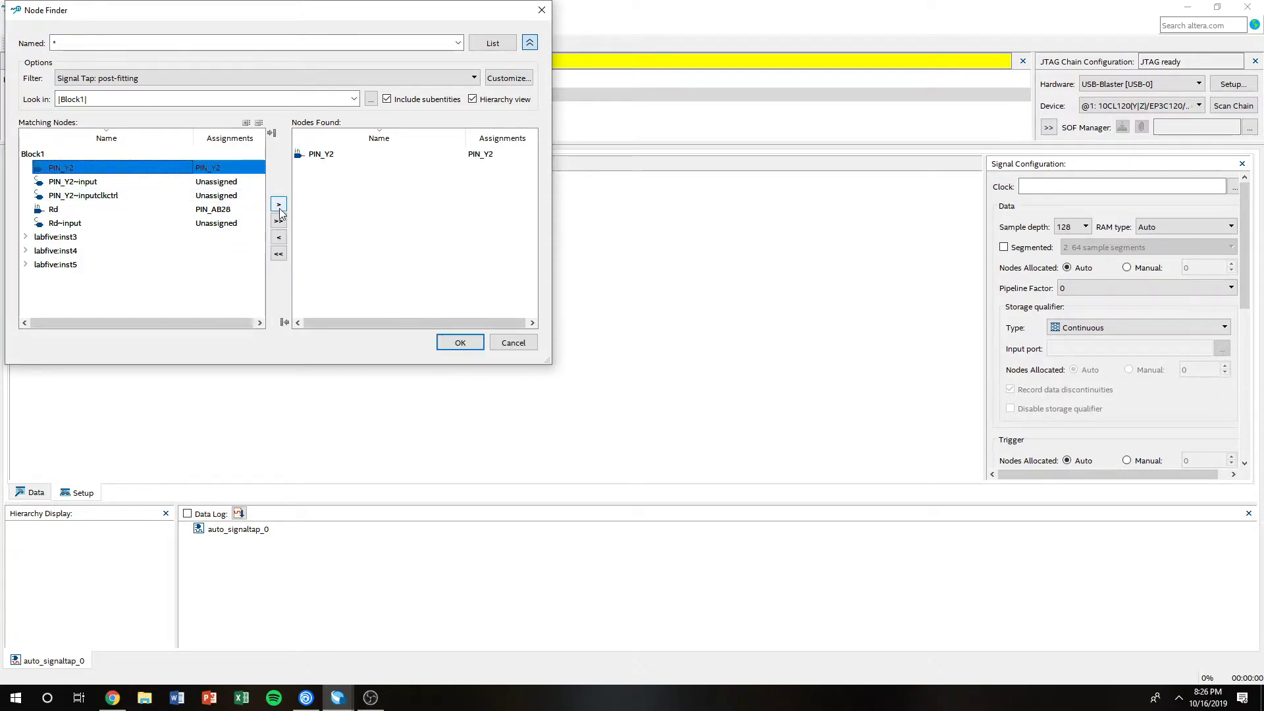
pyautogui.click(468, 345)
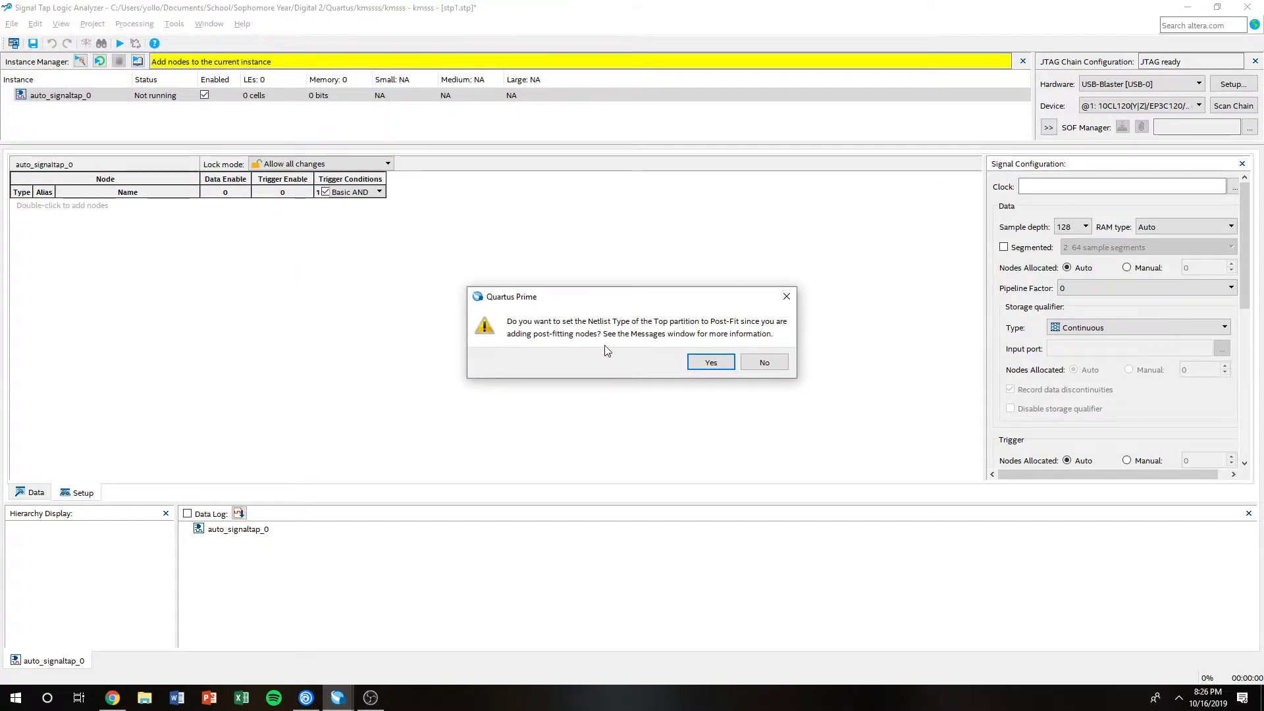
pyautogui.click(711, 363)
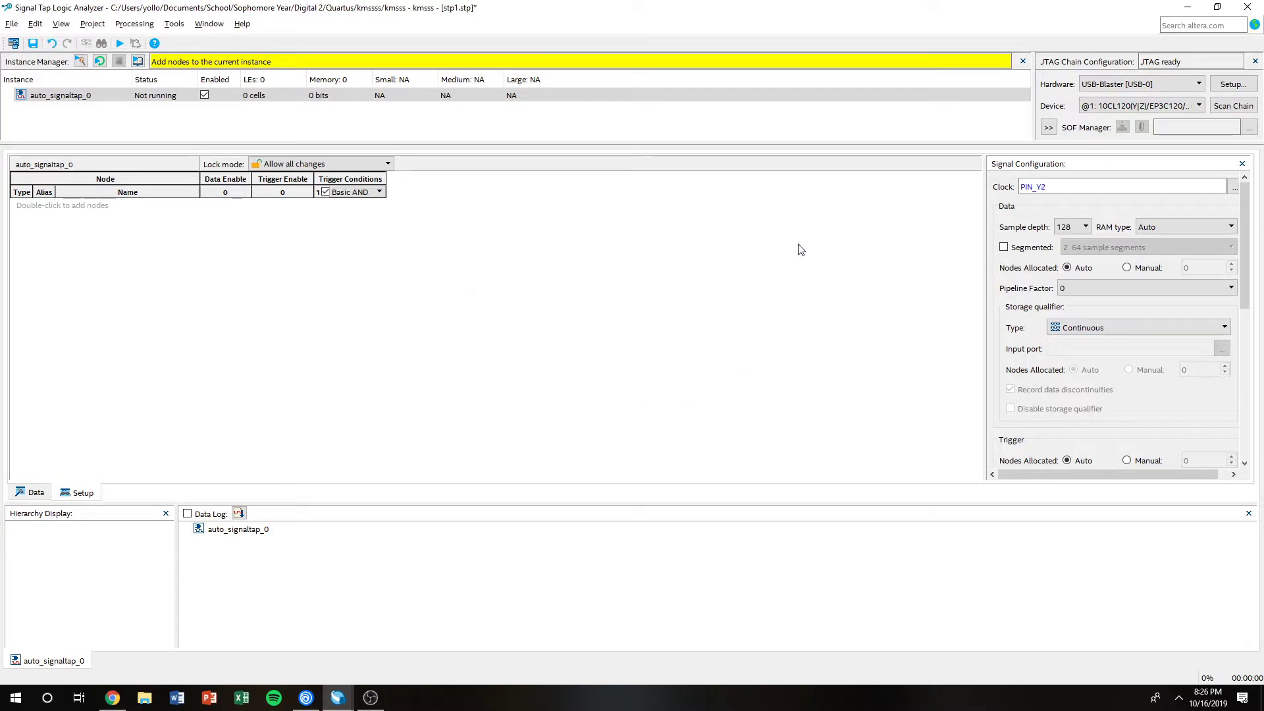
pyautogui.click(1085, 230)
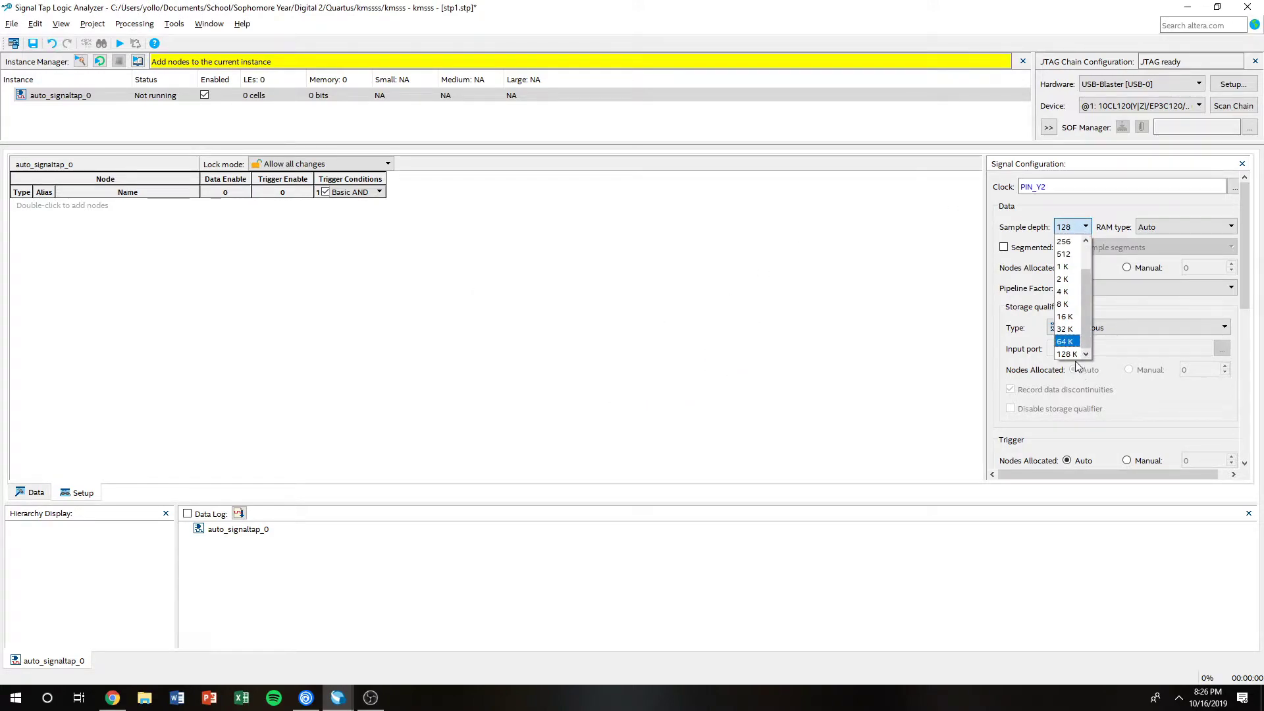
pyautogui.click(1067, 354)
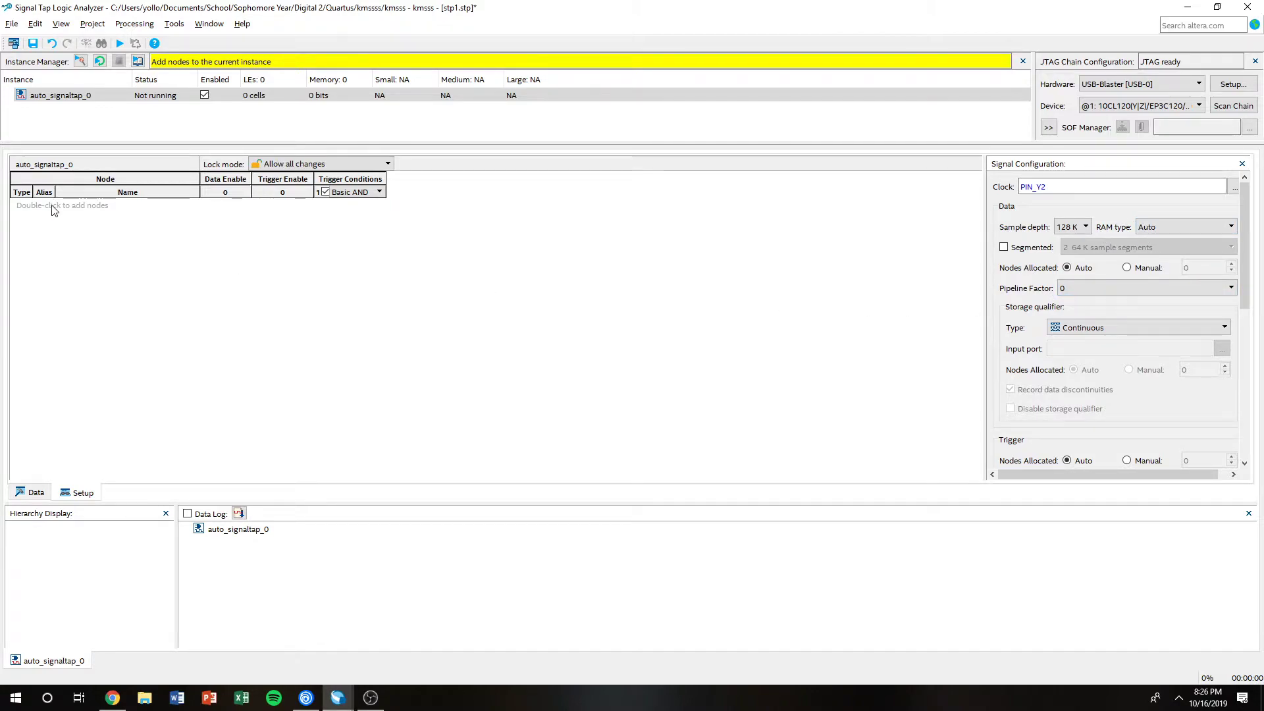
# Step: Start adding nodes to the instance and list the candidates with the Design Entry (all names) filter
pyautogui.doubleClick(69, 210)
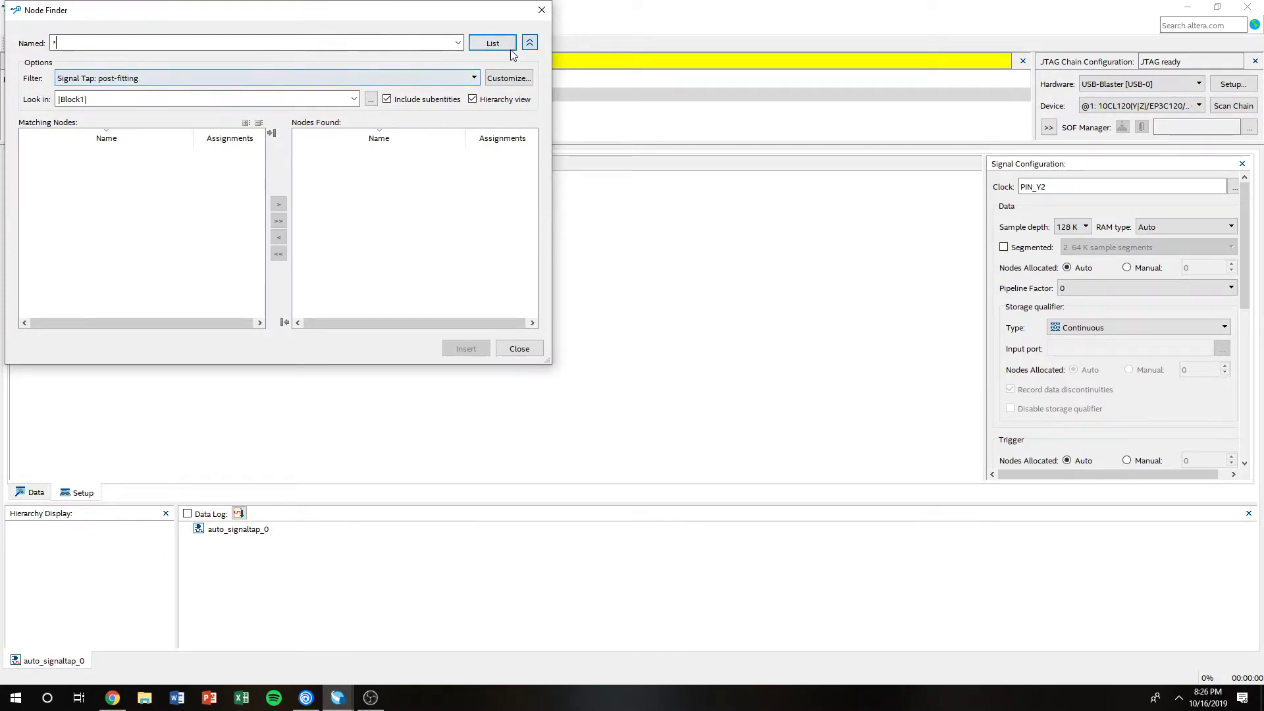
pyautogui.click(530, 42)
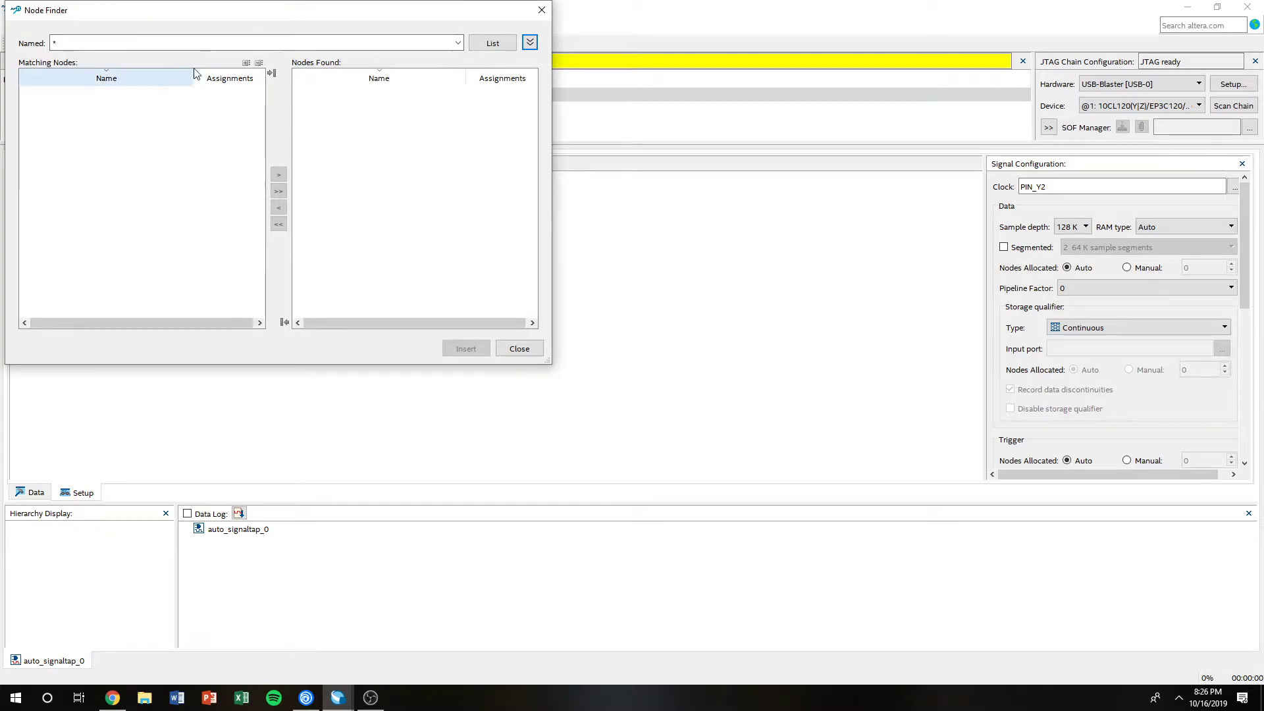
pyautogui.click(530, 44)
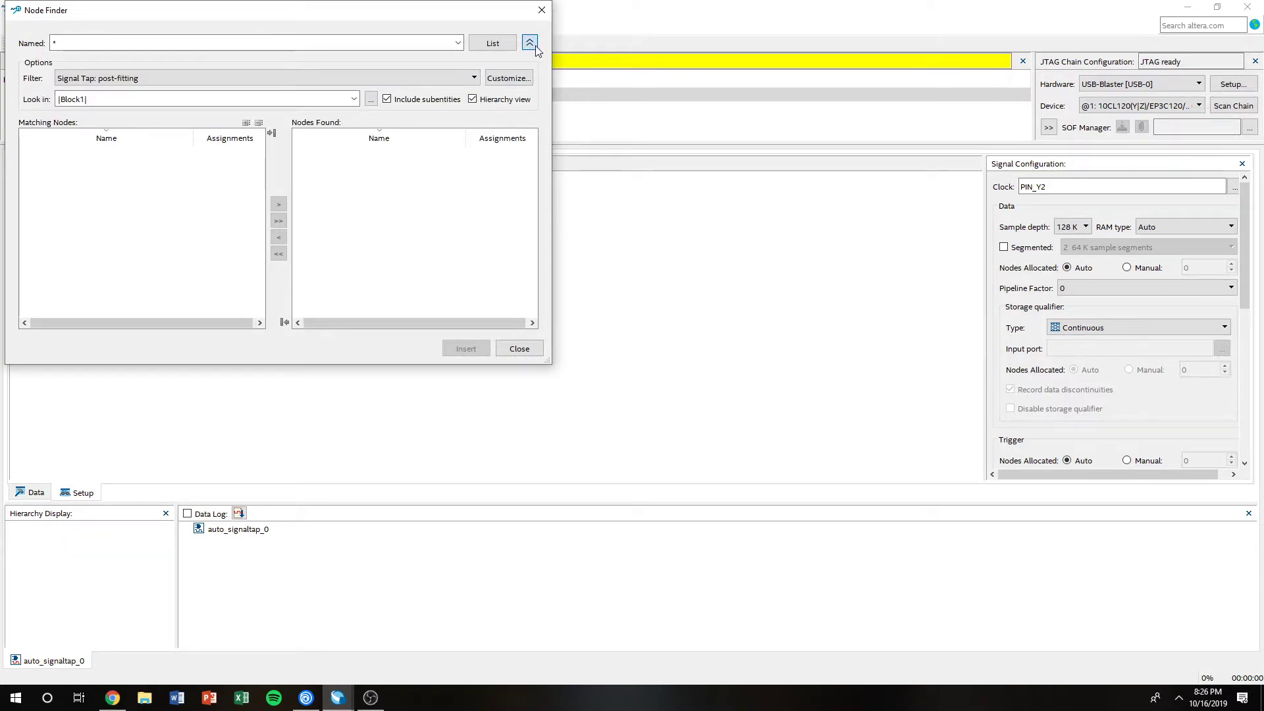
pyautogui.click(158, 79)
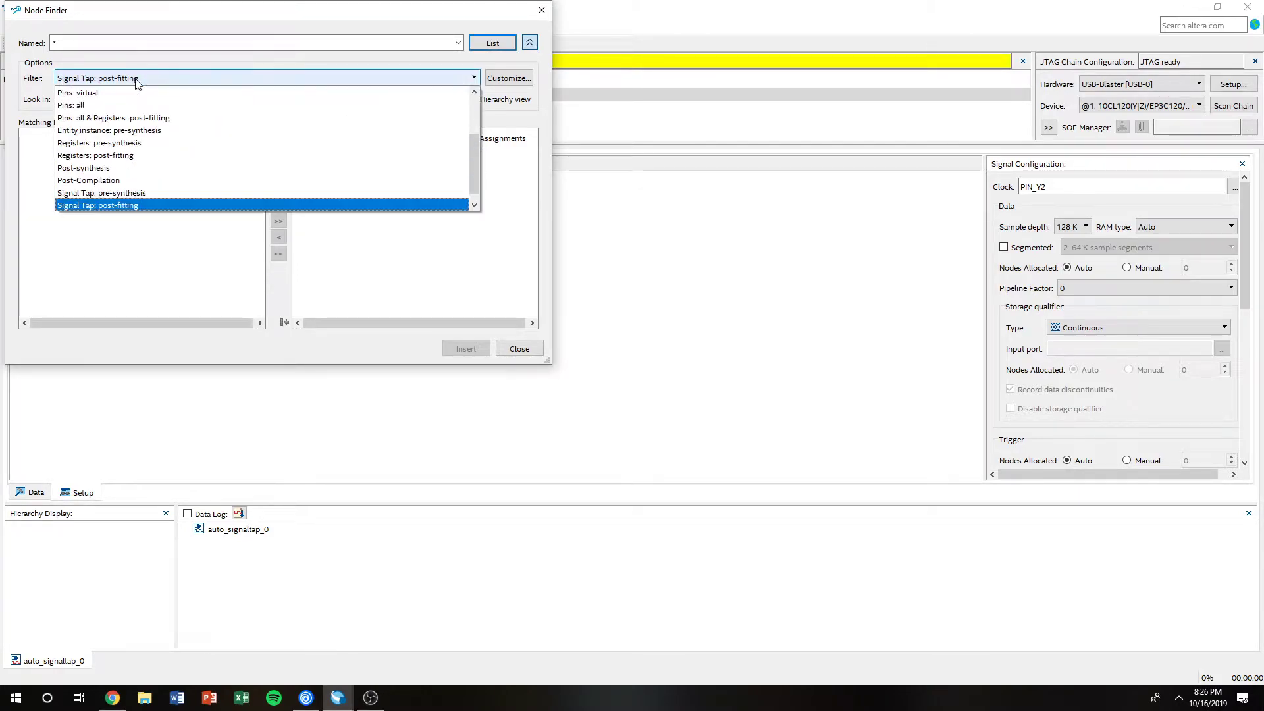
pyautogui.scroll(2, 163, 143)
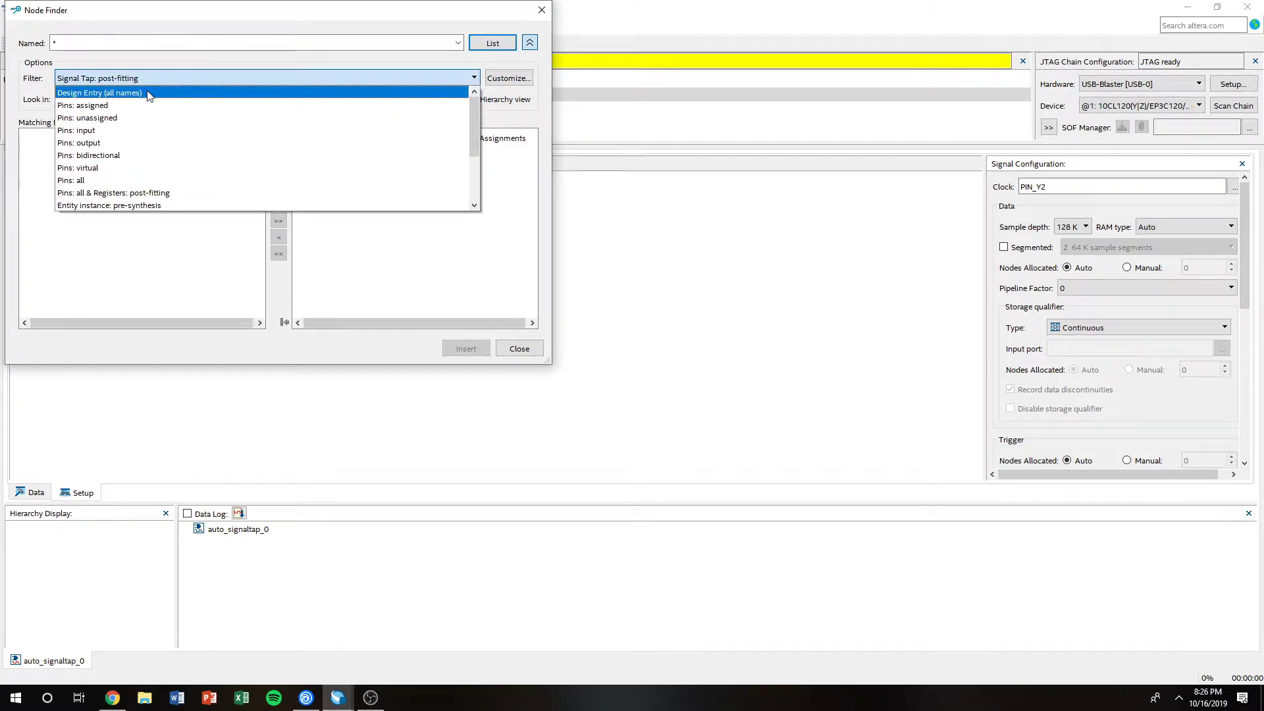
pyautogui.click(148, 96)
pyautogui.click(495, 43)
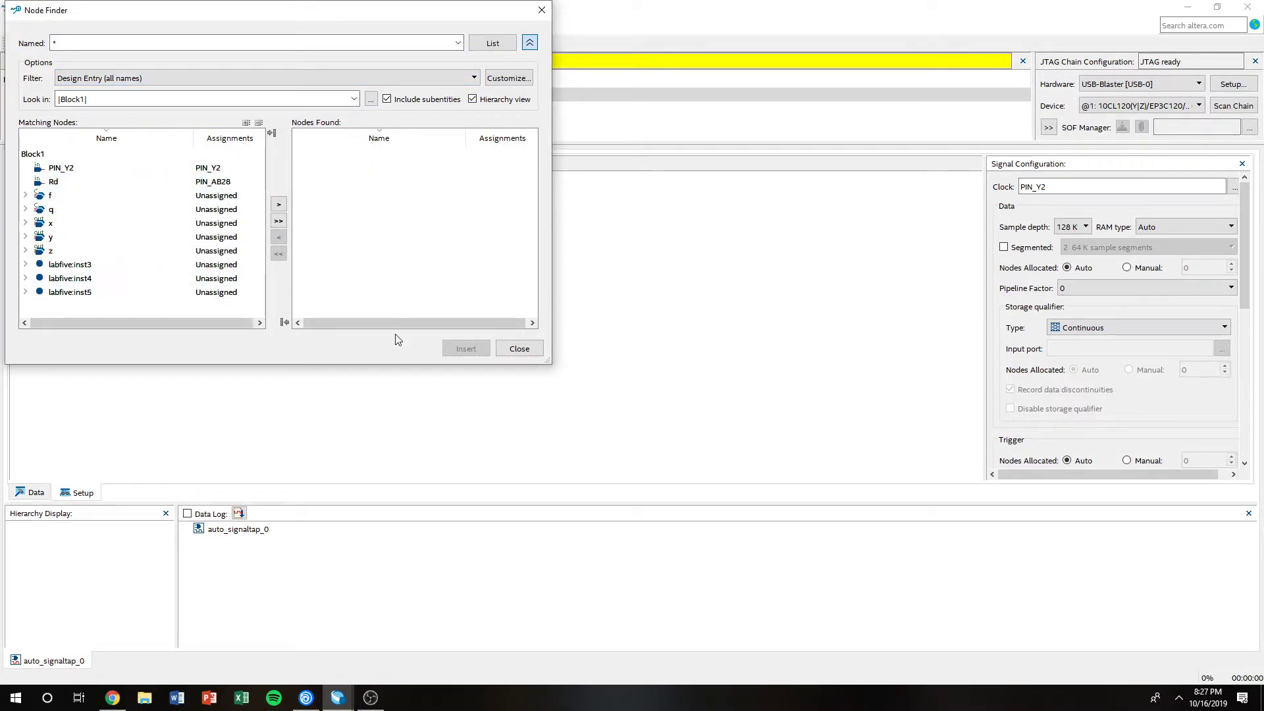
# Step: Check the signals in the Block1.bdf schematic and add the Rd input to the chosen nodes
pyautogui.hotkey('alt', 'Tab')
pyautogui.hotkey('alt', 'Tab')
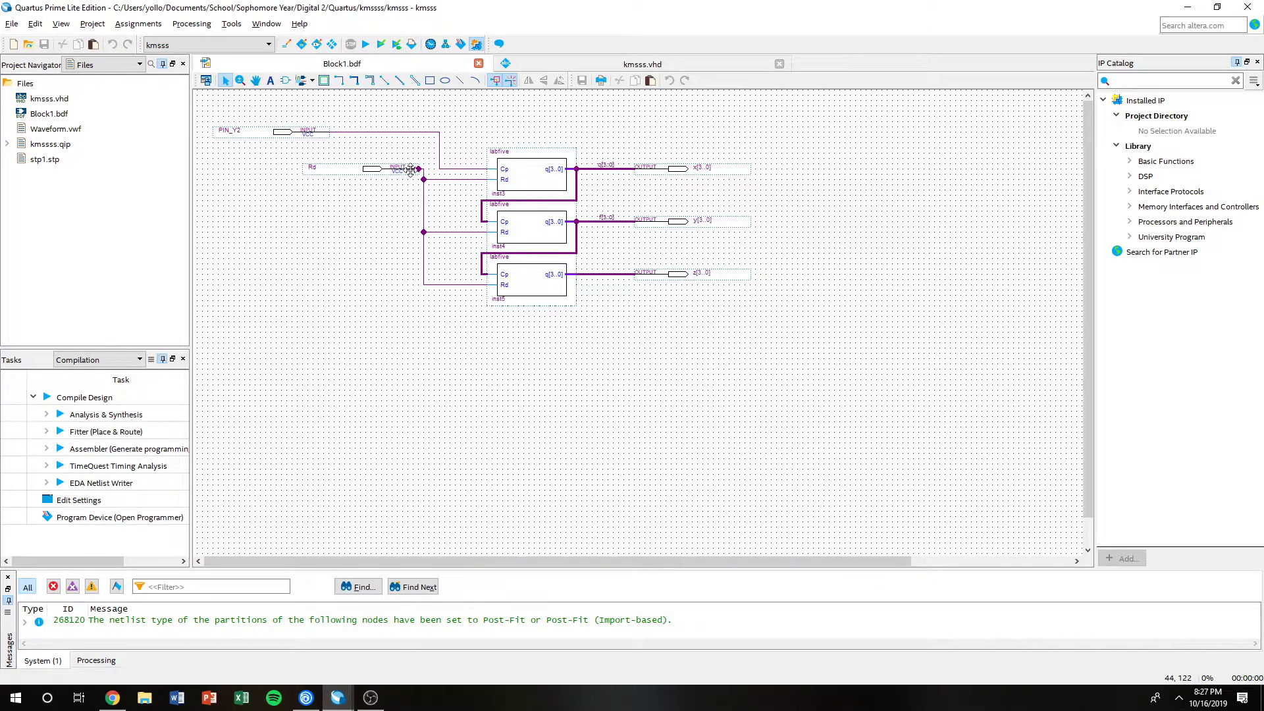
pyautogui.hotkey('alt', 'Tab')
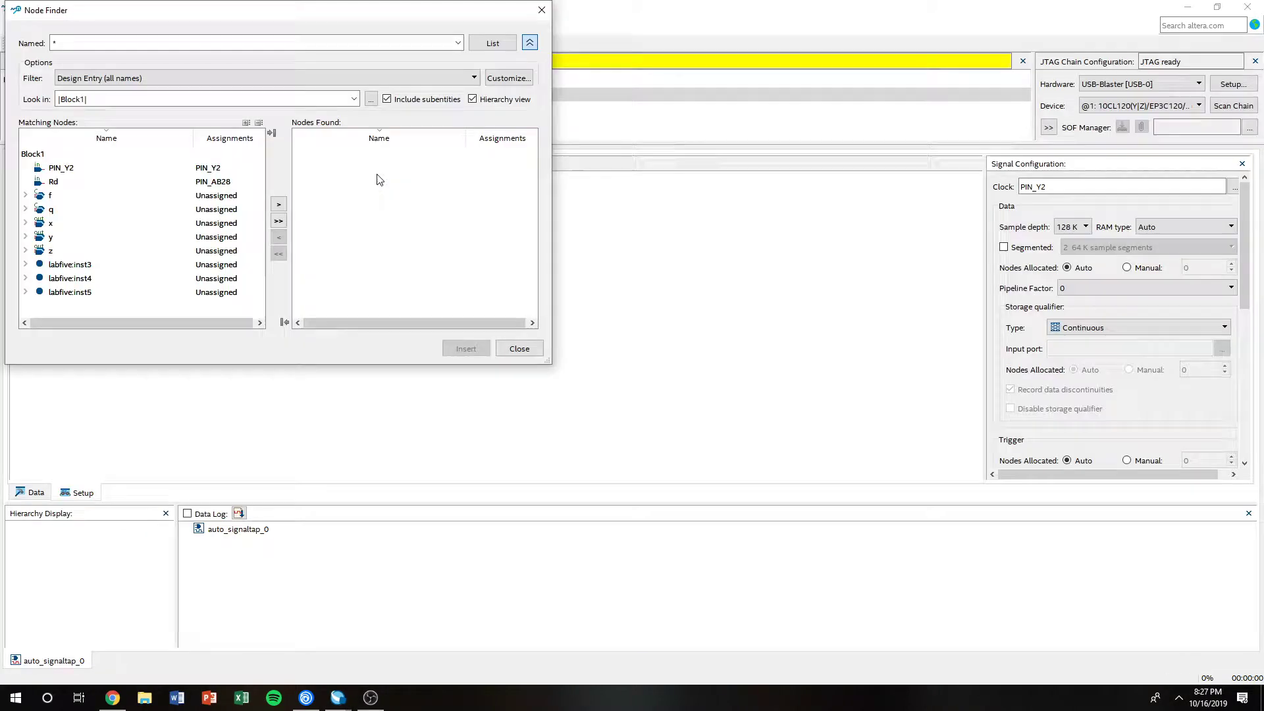
pyautogui.click(128, 170)
pyautogui.click(132, 182)
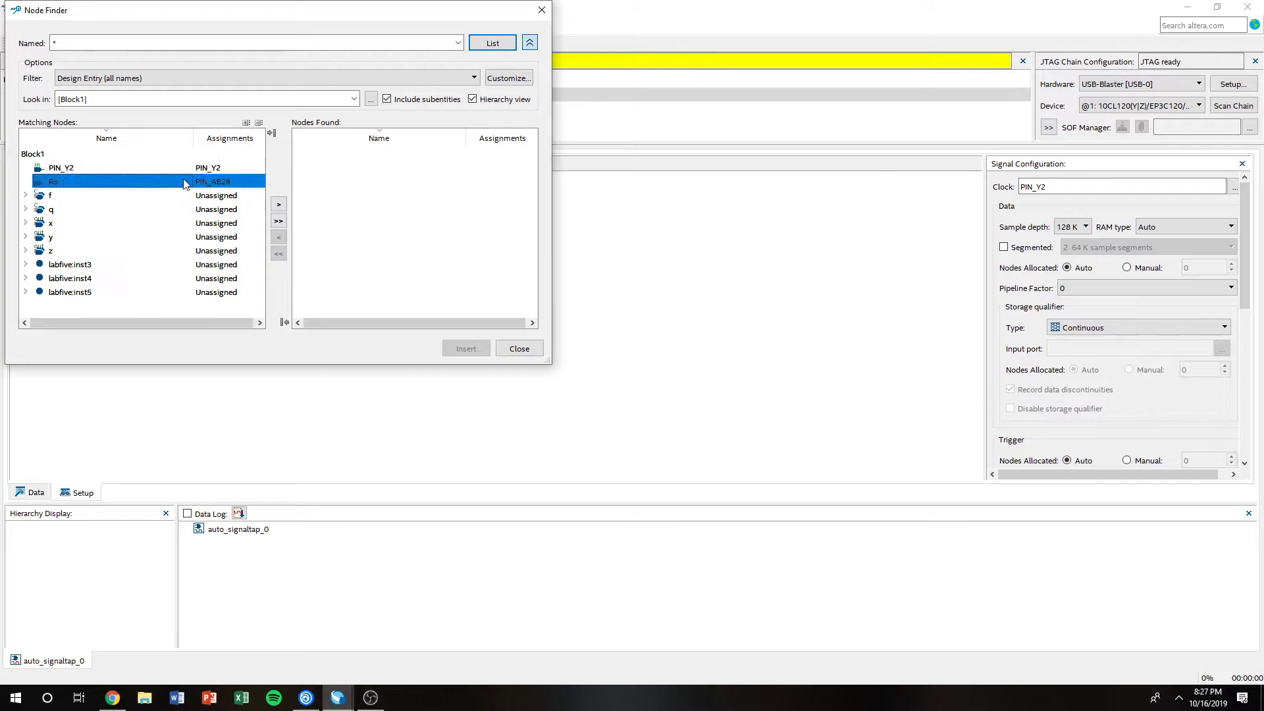
pyautogui.click(278, 205)
# Step: Add the output buses x, y and z and insert the chosen nodes, accepting the Source File netlist type for the Top partition
pyautogui.click(89, 224)
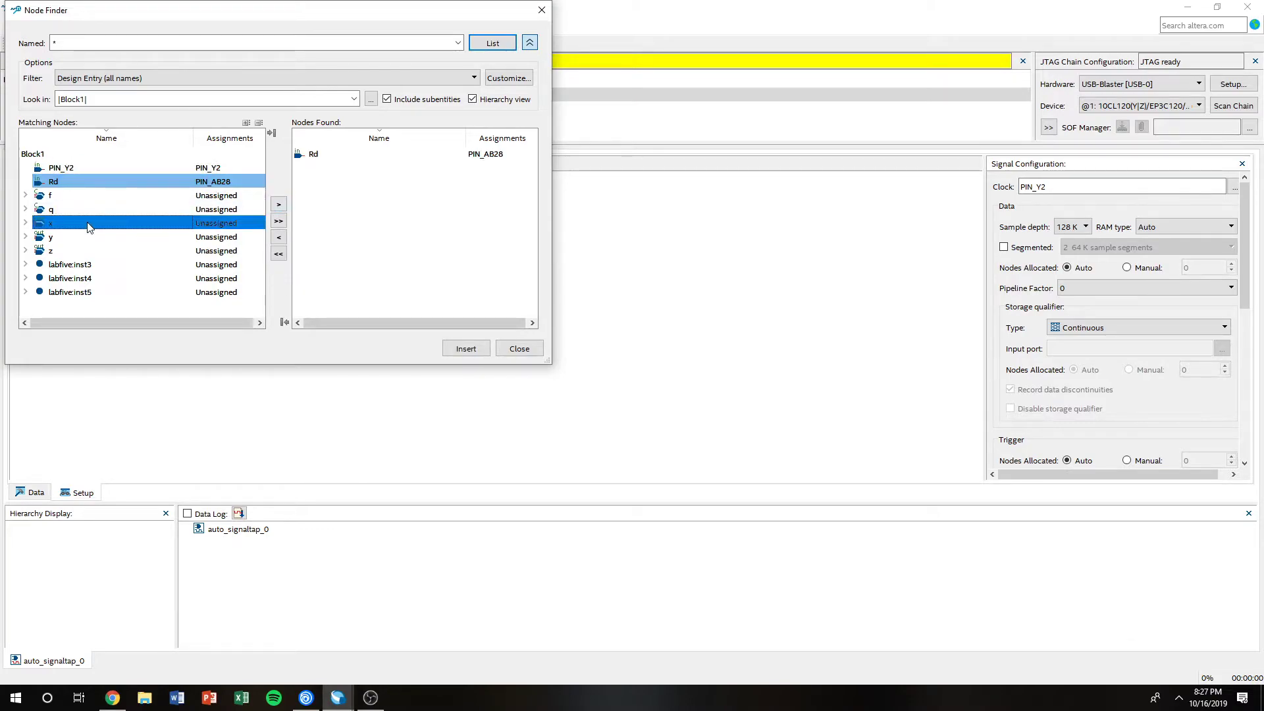
pyautogui.hotkey('shift', 'Down')
pyautogui.hotkey('shift', 'Down')
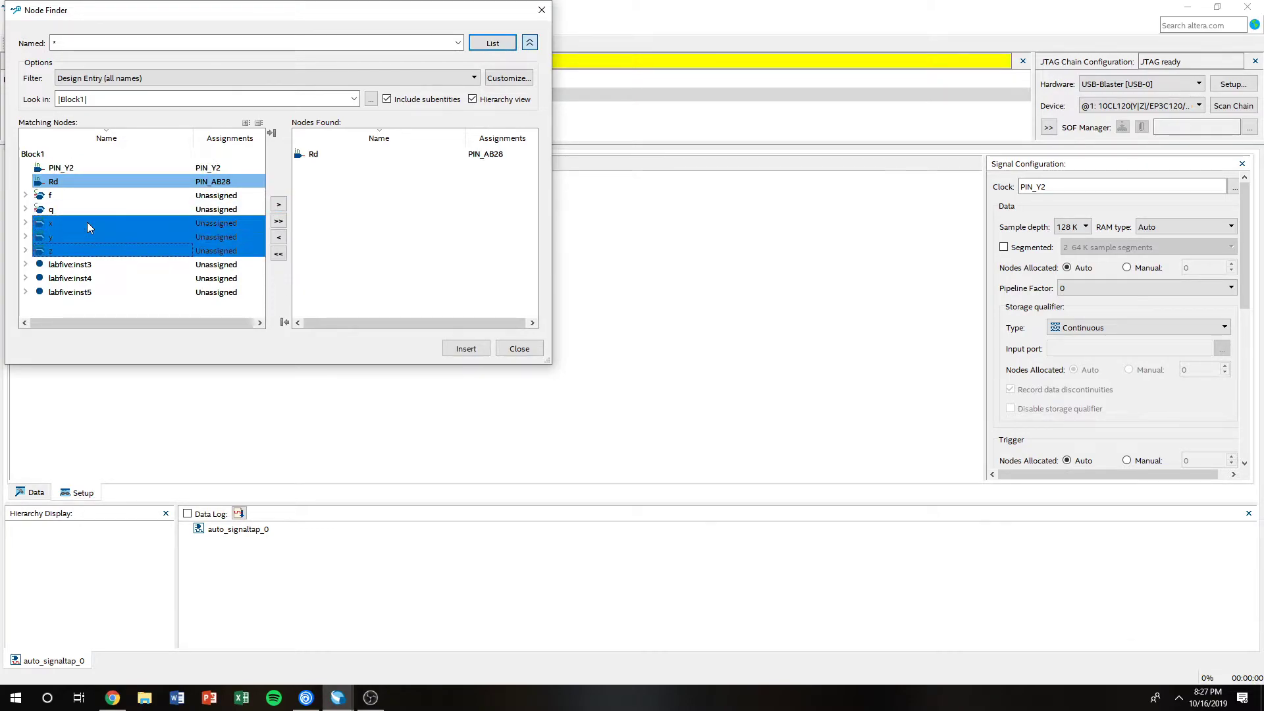
pyautogui.click(278, 204)
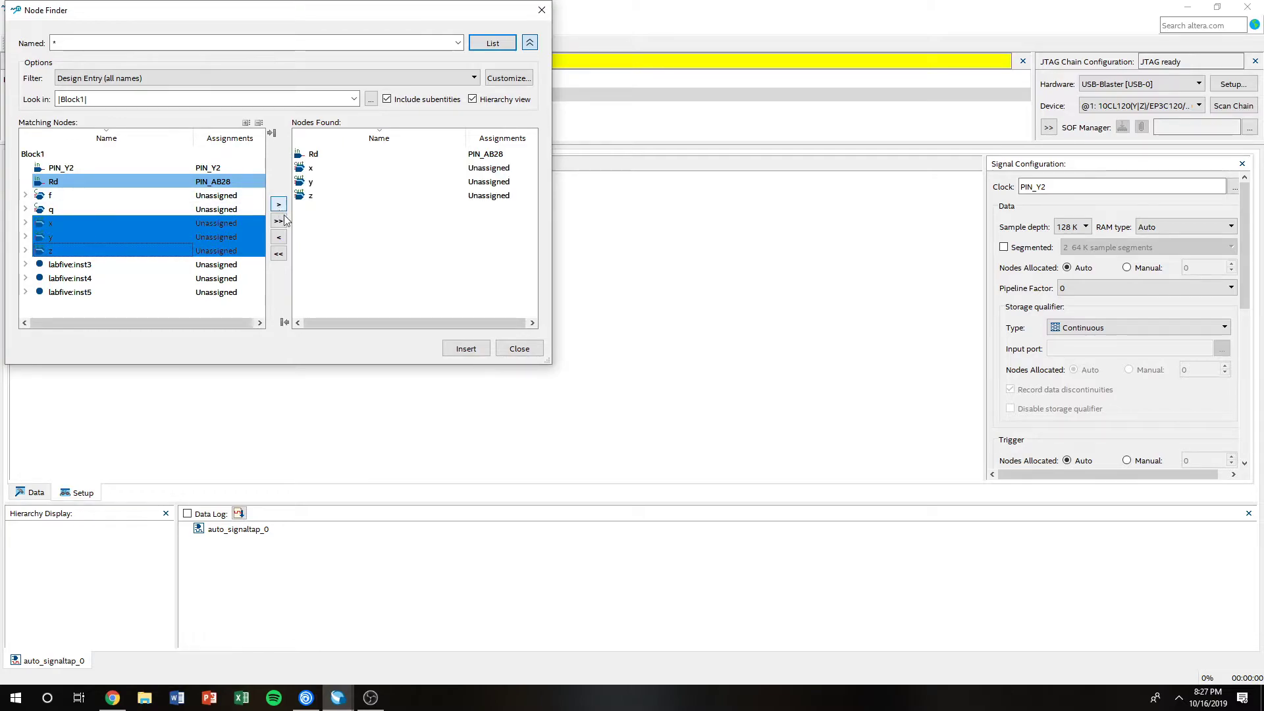
pyautogui.click(479, 353)
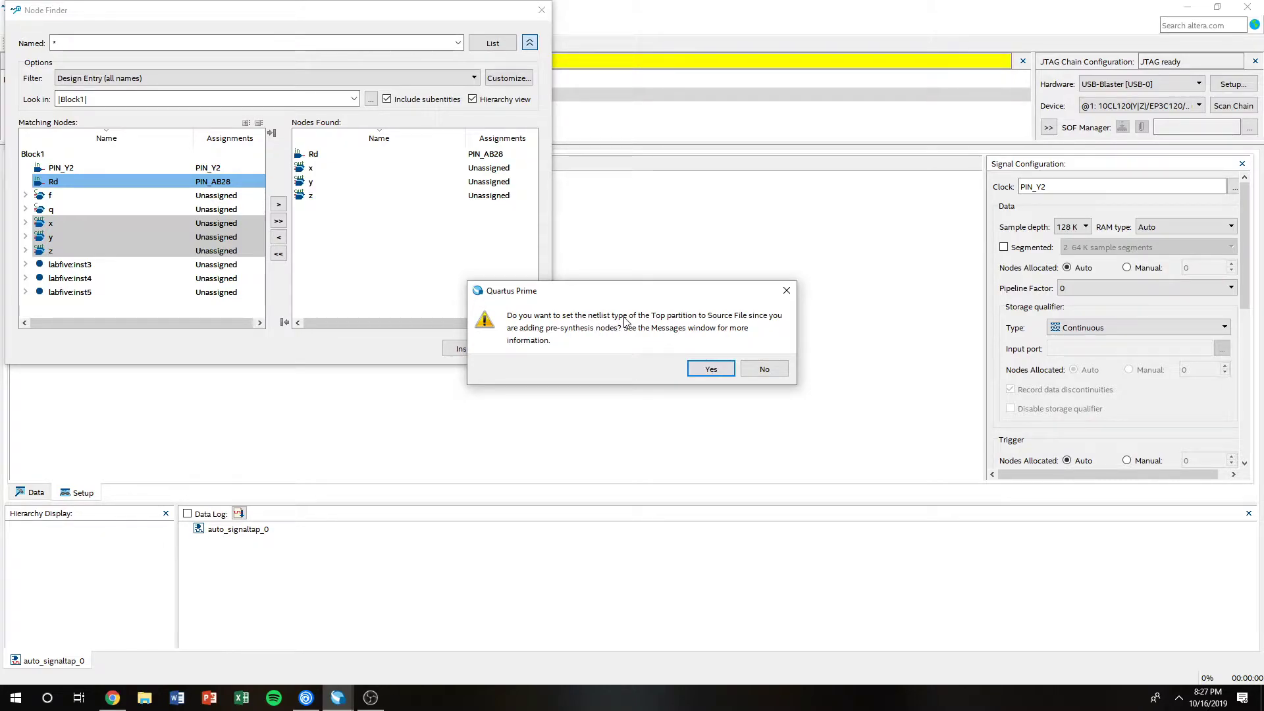
pyautogui.click(719, 369)
pyautogui.click(518, 348)
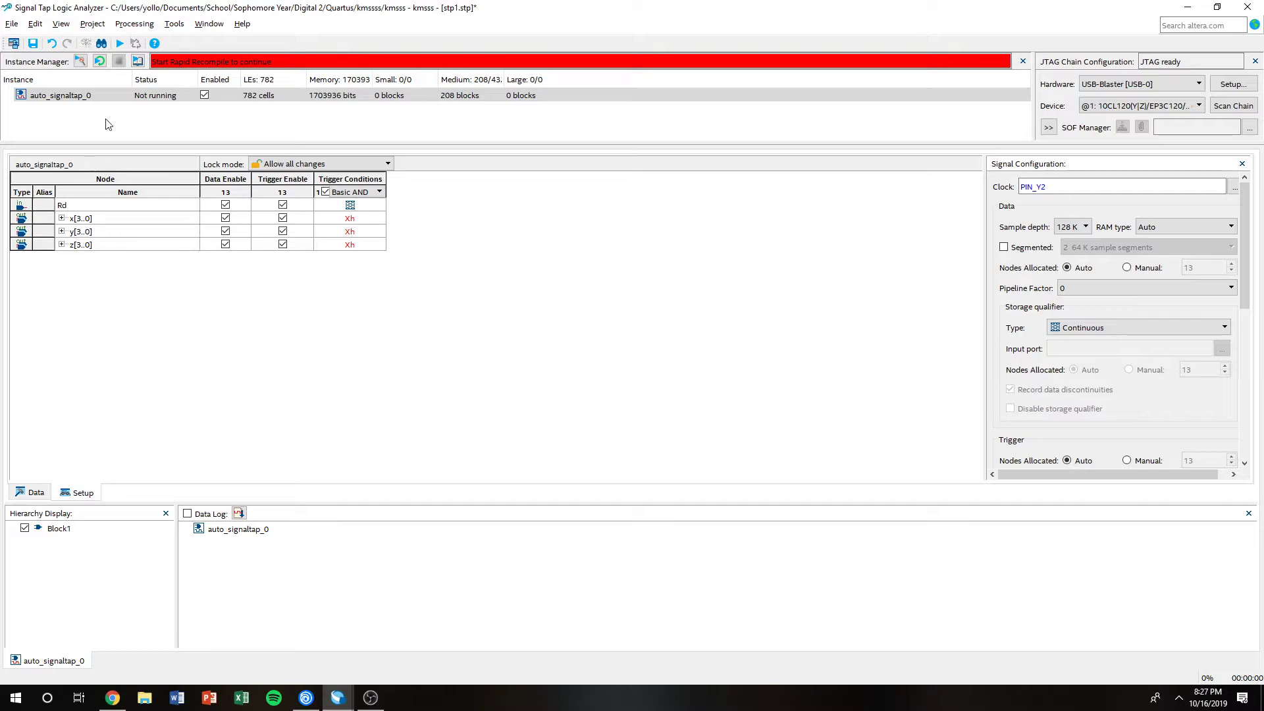
# Step: Start compiling the design, saving the Signal Tap file as stp2.stp and enabling it for the current project
pyautogui.click(119, 44)
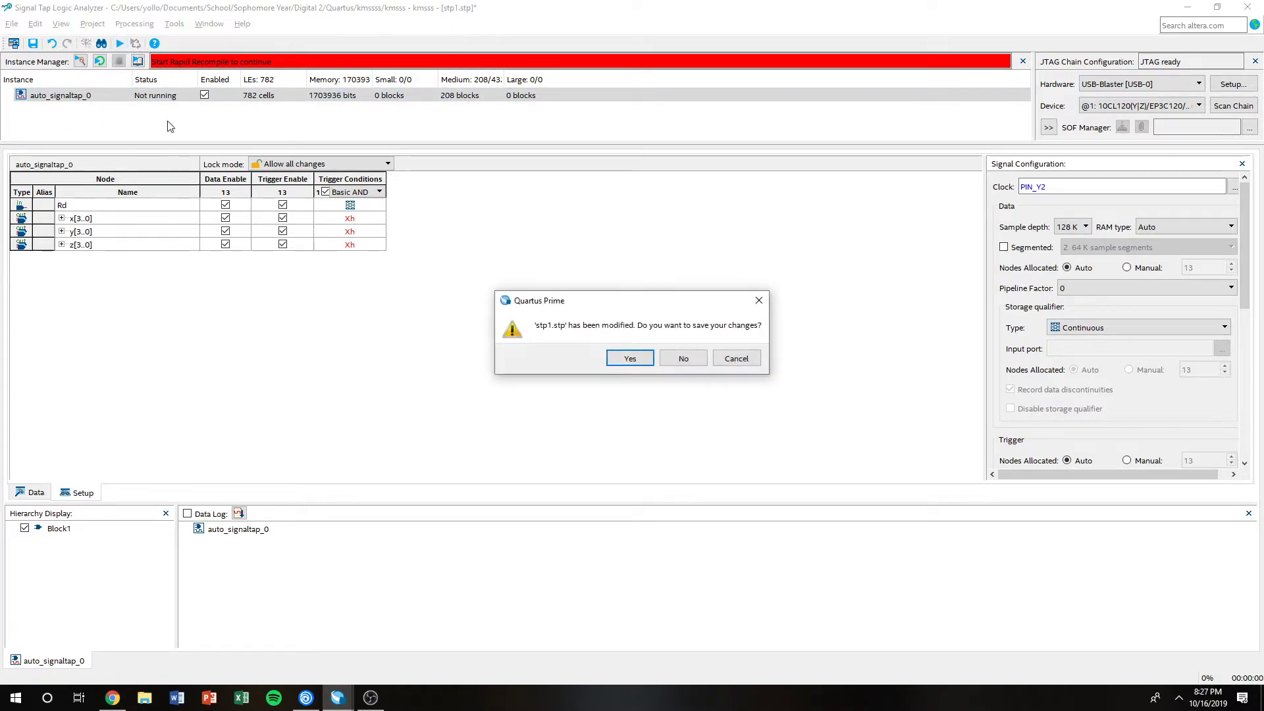
pyautogui.click(624, 358)
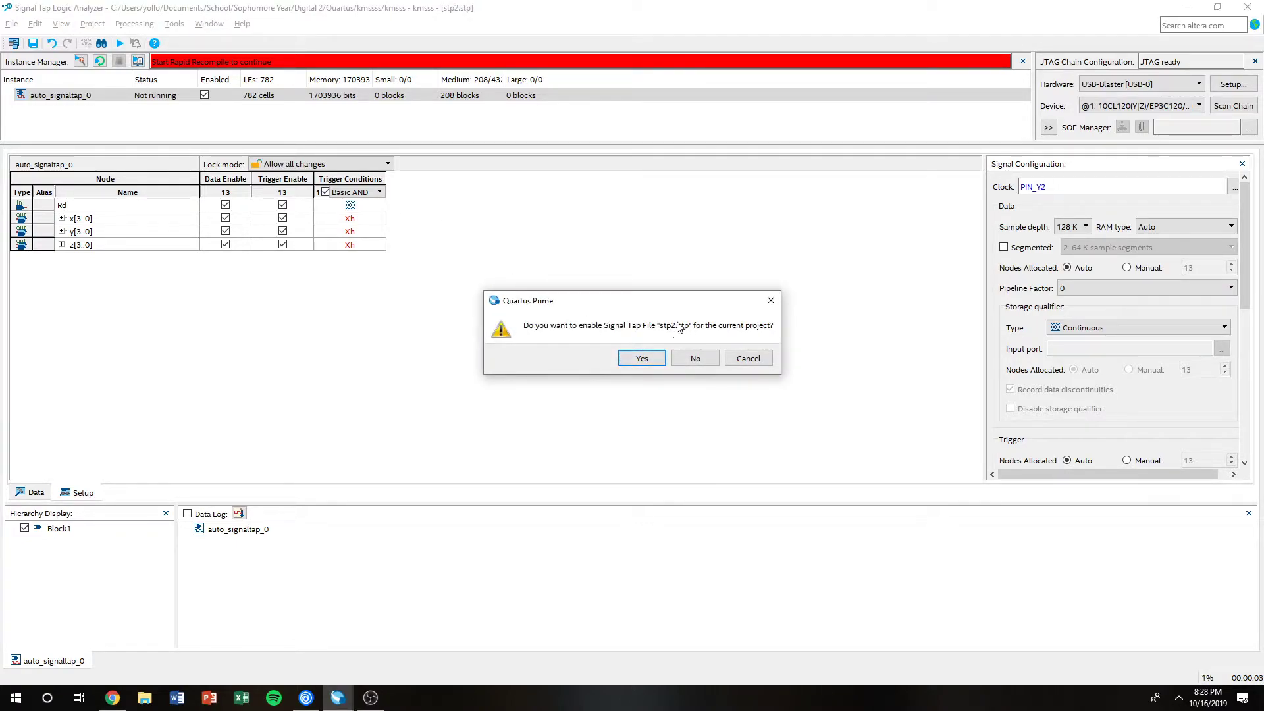
pyautogui.click(646, 358)
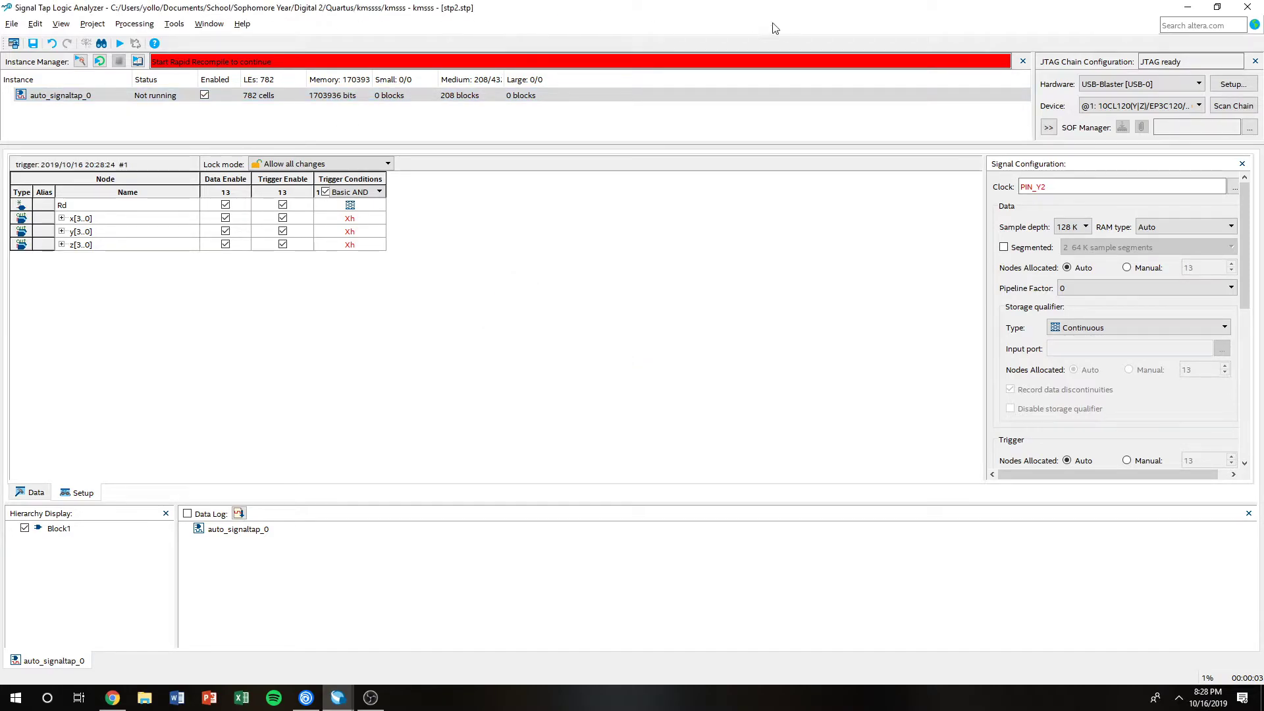
# Step: Compile the design with the Signal Tap file included and scan the JTAG chain in the Signal Tap Logic Analyzer
pyautogui.click(119, 43)
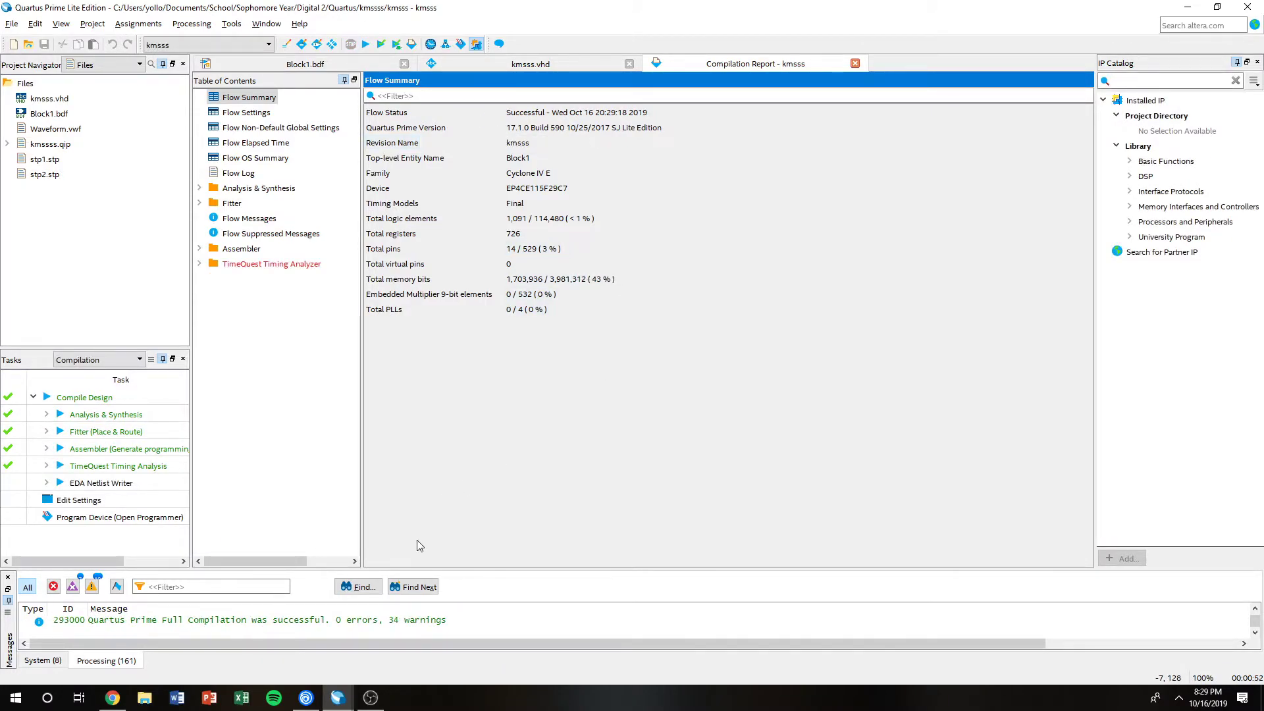
pyautogui.click(337, 698)
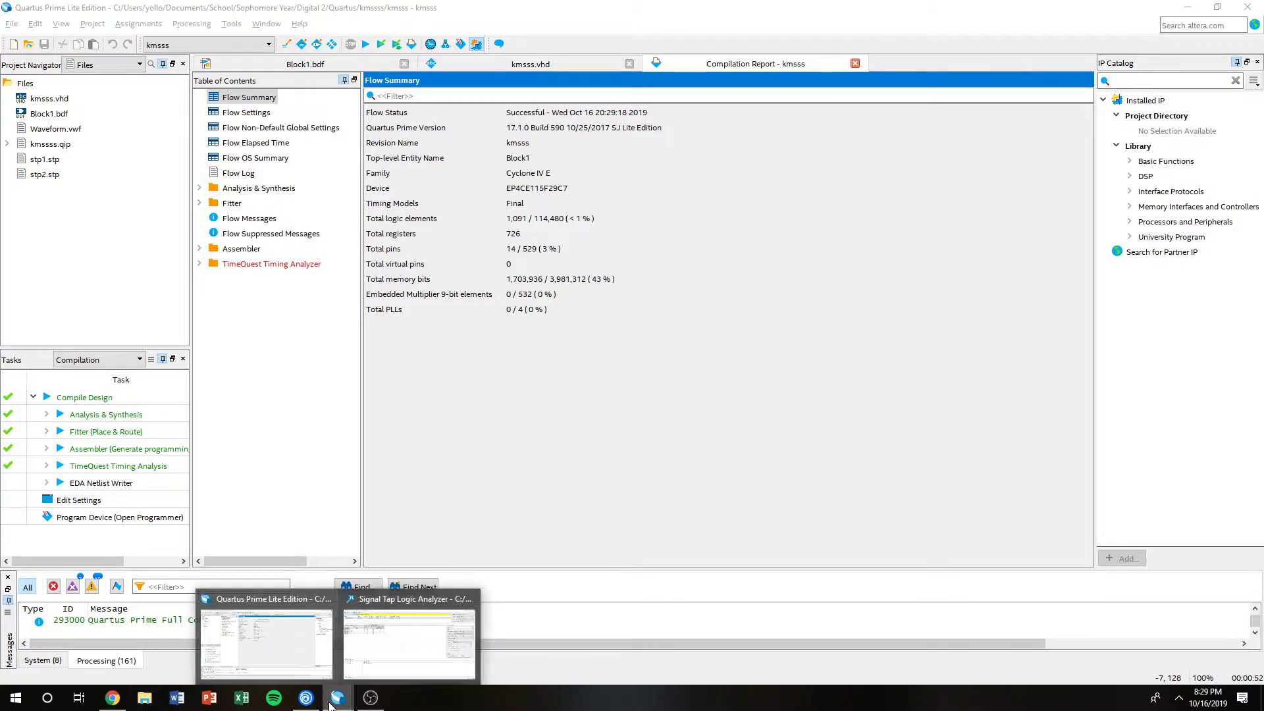
pyautogui.click(376, 641)
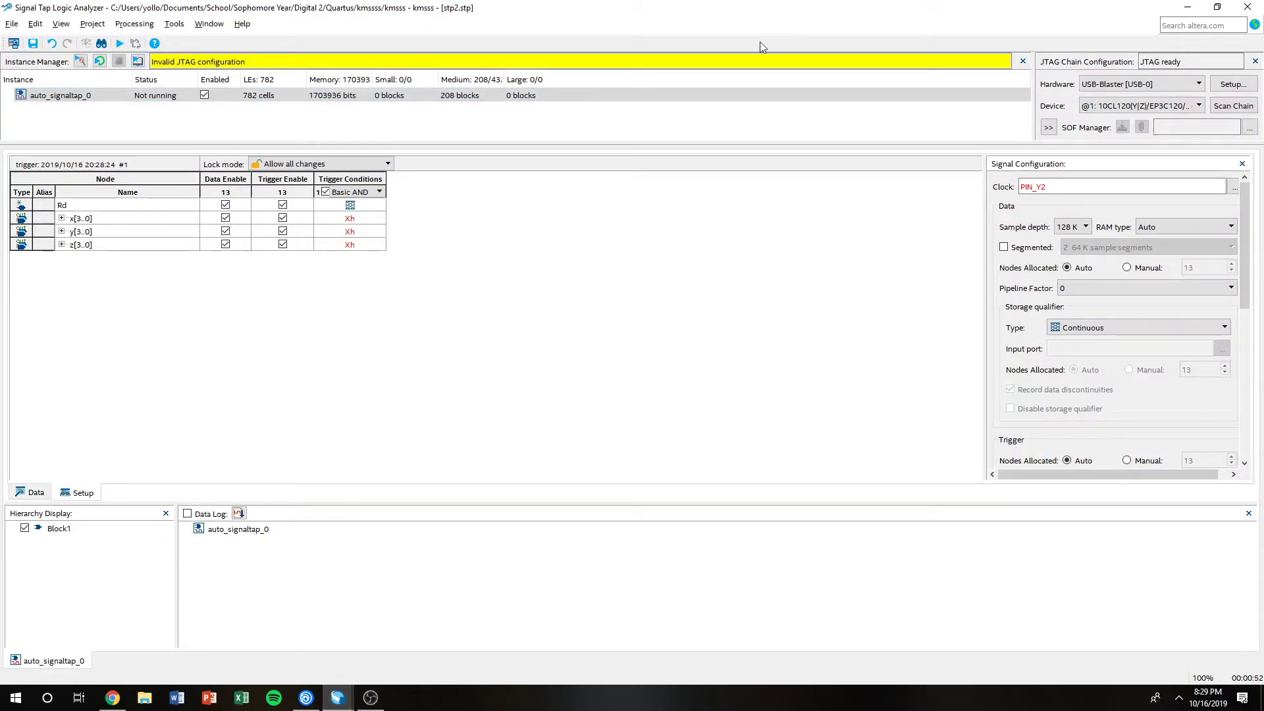
pyautogui.click(1218, 108)
# Step: Switch to Quartus Prime and program the EP4CE115F29 device with output_files/kmsss.sof through the USB-Blaster in JTAG mode
pyautogui.hotkey('alt', 'Tab')
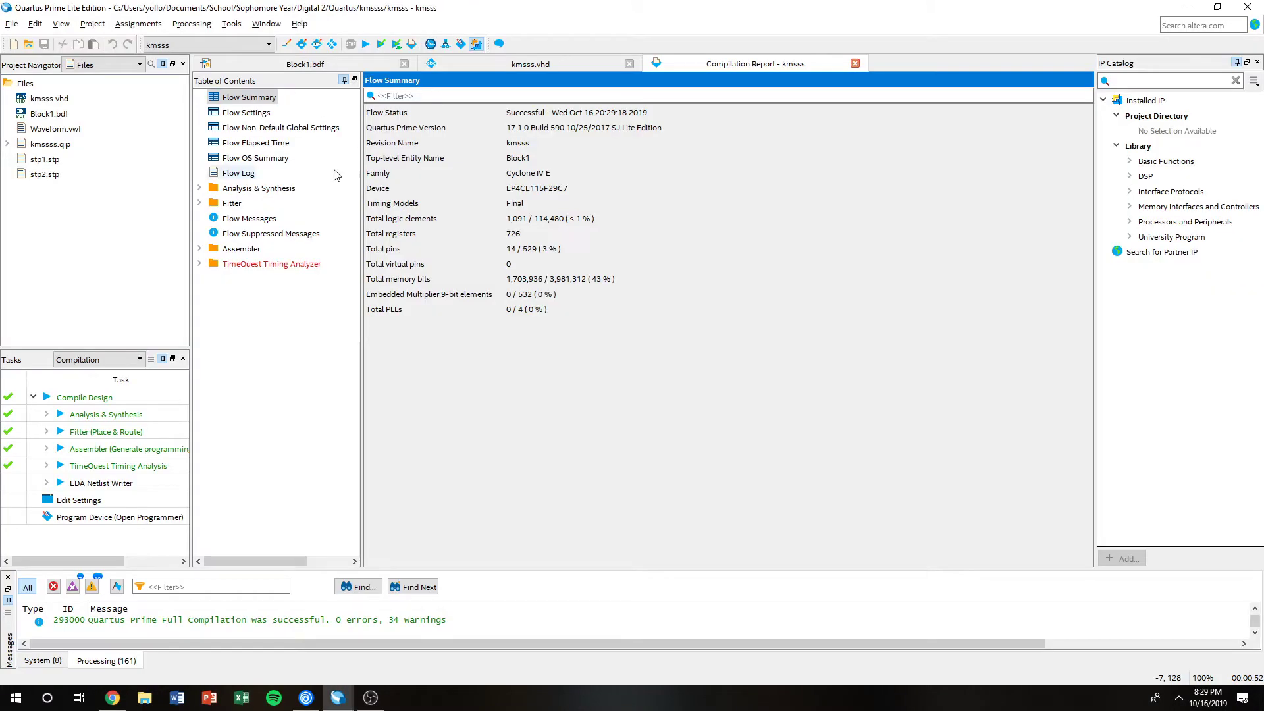
pyautogui.click(387, 61)
pyautogui.click(185, 25)
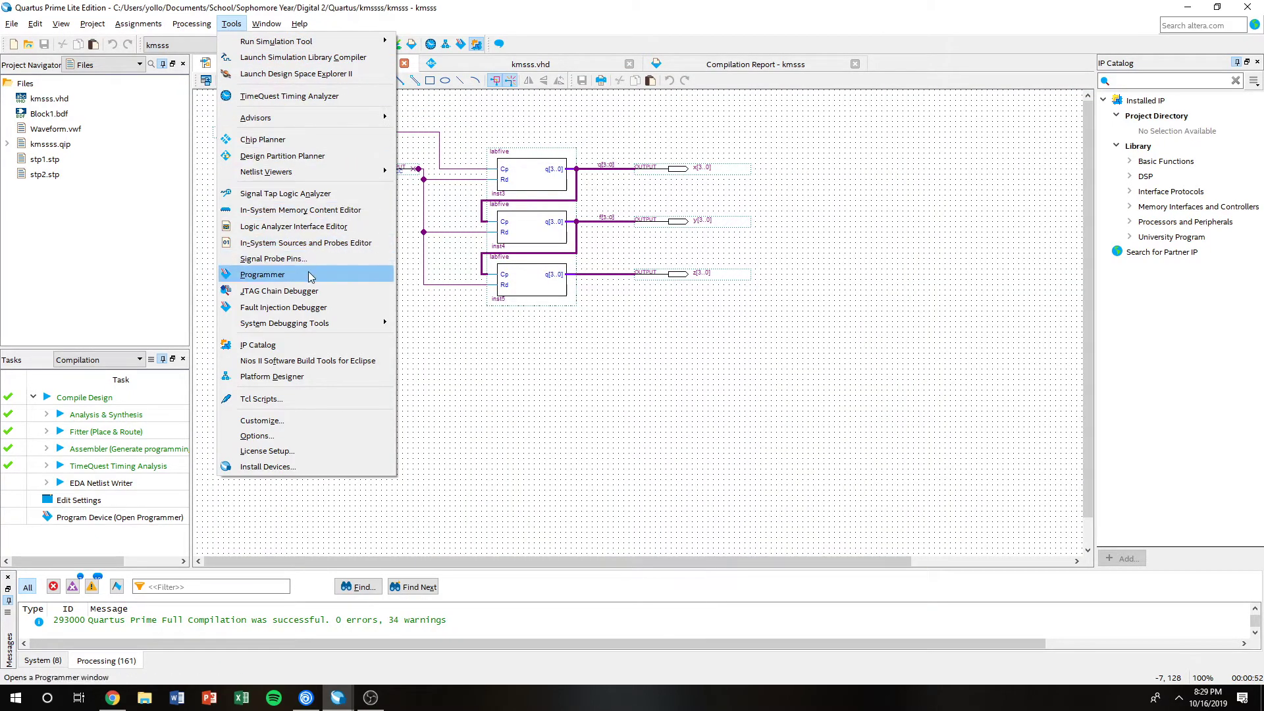
pyautogui.click(309, 271)
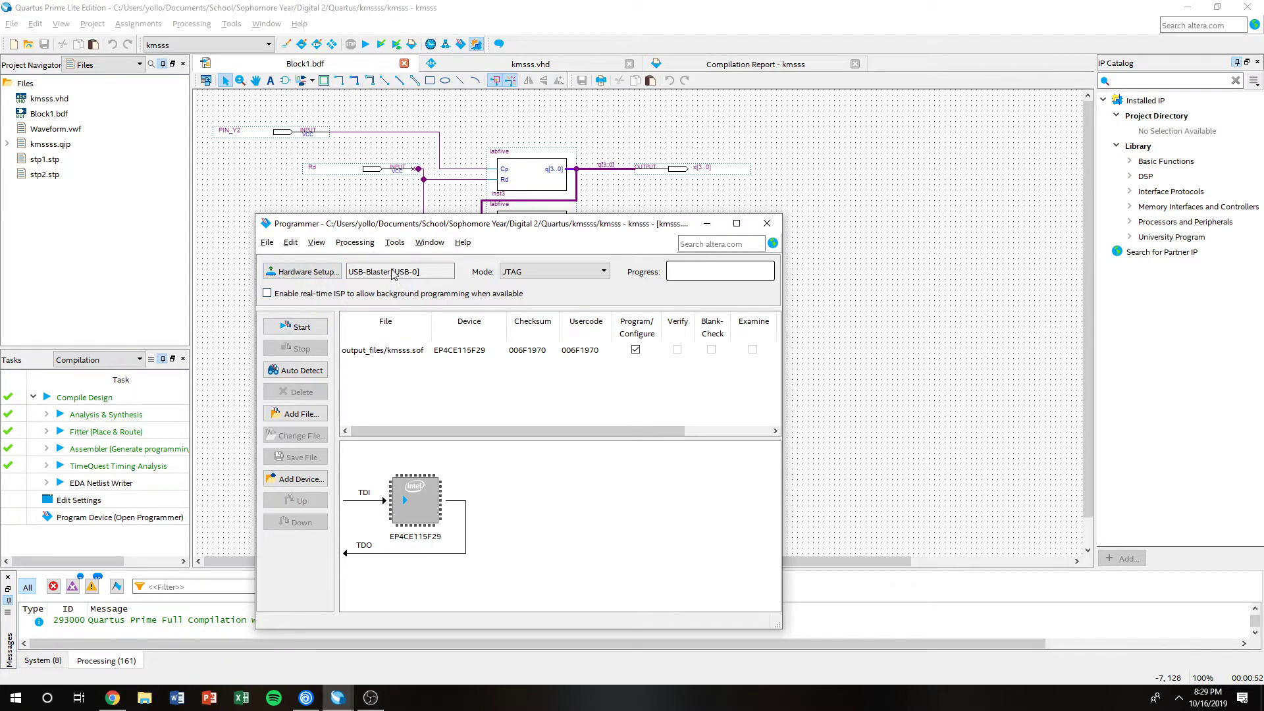
pyautogui.click(301, 326)
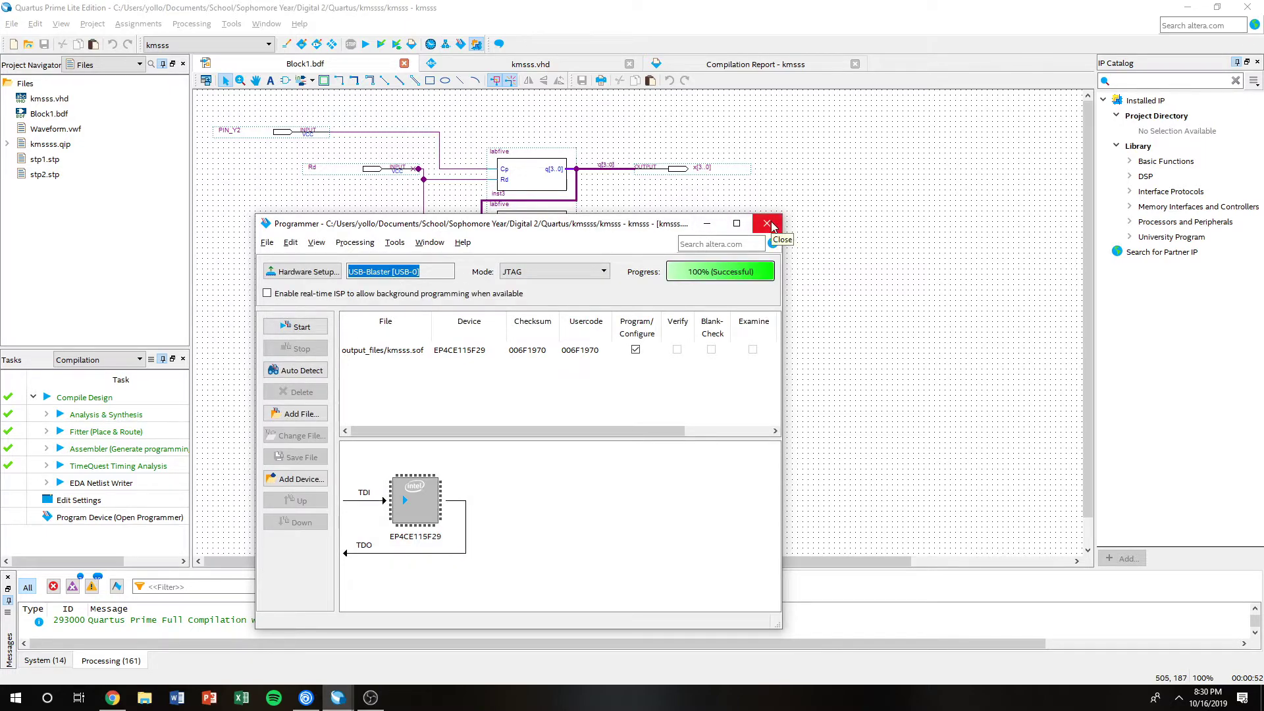
pyautogui.click(767, 224)
# Step: Rescan the JTAG chain in the Signal Tap Logic Analyzer and capture Rd, x, y and z with an Autorun Analysis
pyautogui.click(337, 697)
pyautogui.click(401, 628)
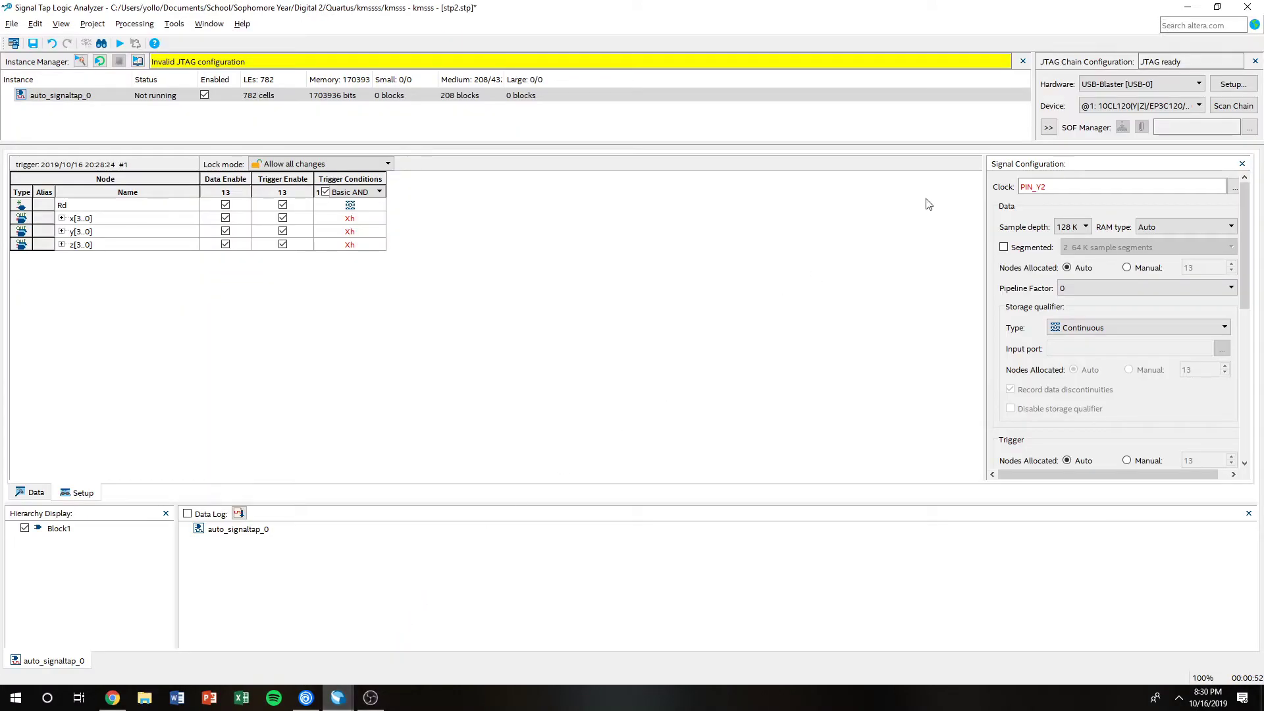
pyautogui.click(1233, 106)
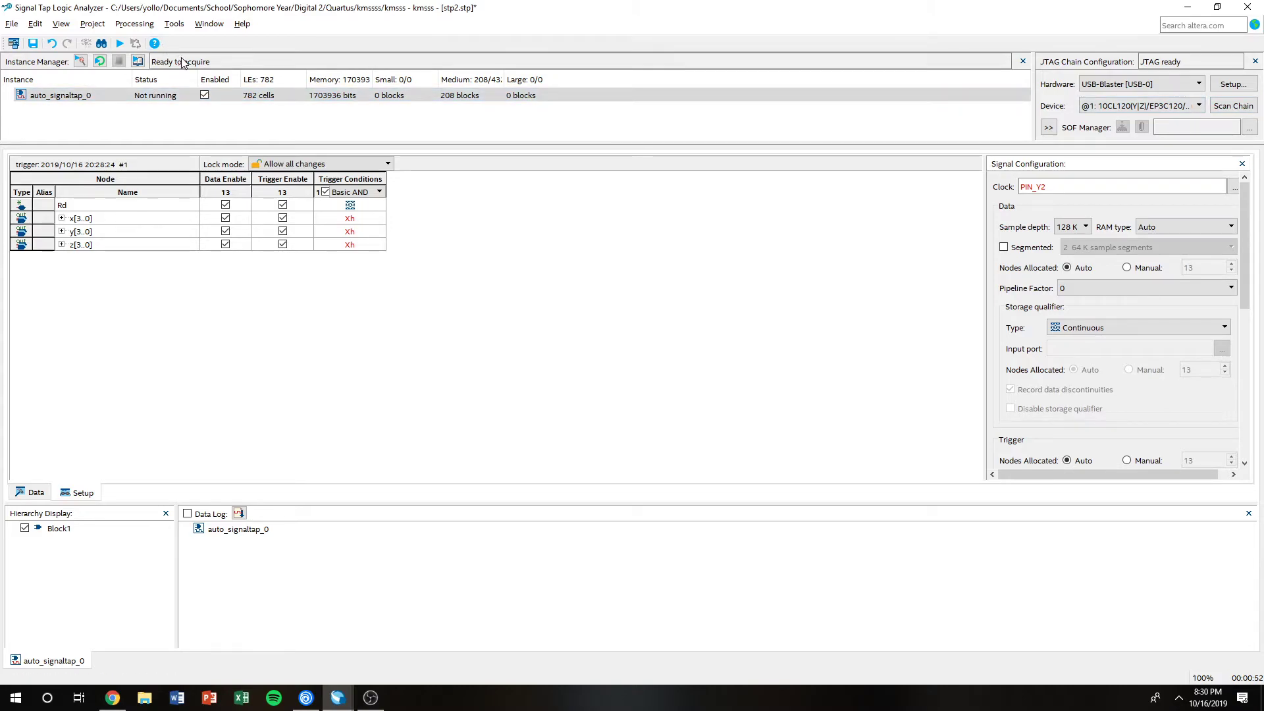
pyautogui.click(100, 66)
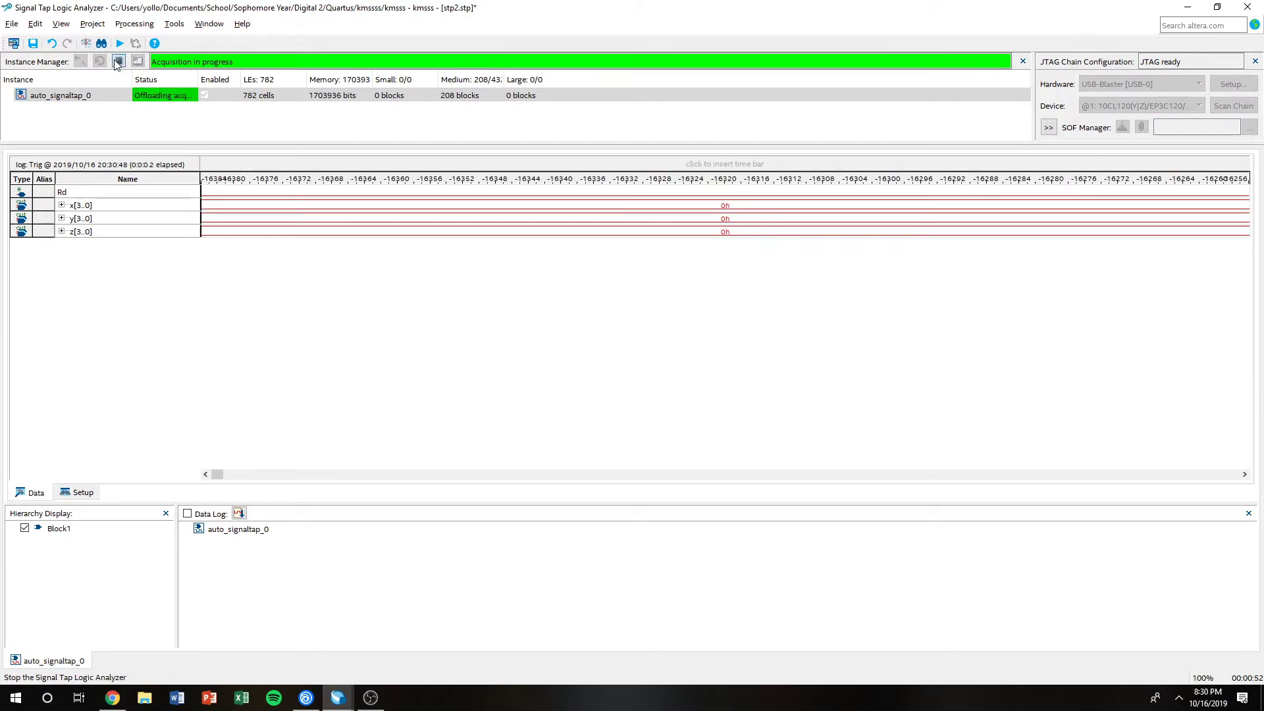
pyautogui.click(99, 59)
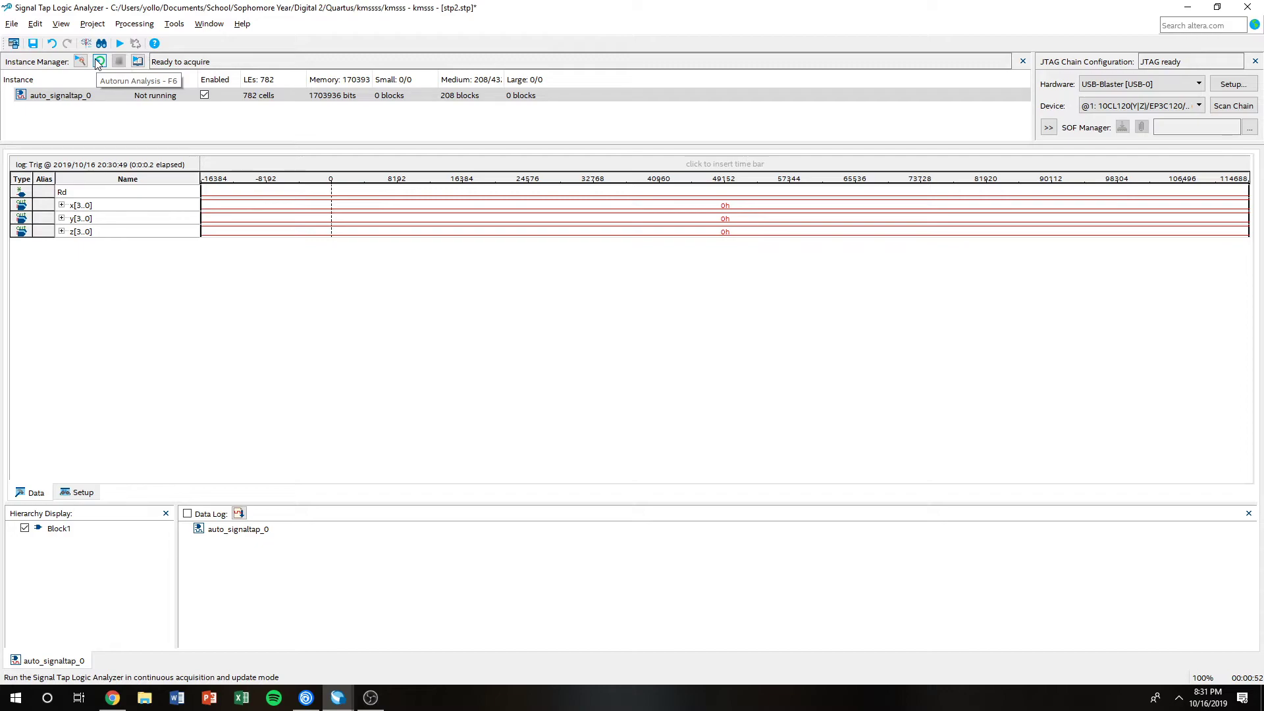
# Step: Run Autorun Analysis again and magnify the waveforms around sample 34200 until the individual bus values are readable
pyautogui.click(99, 61)
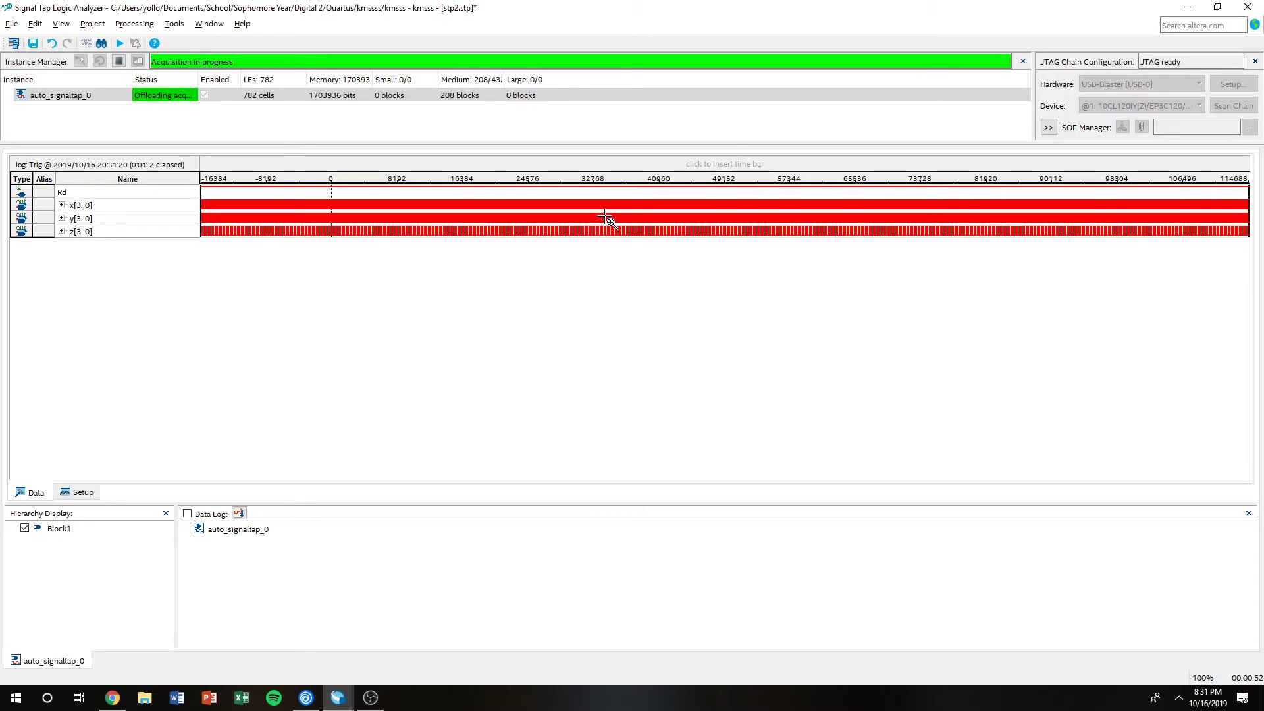
pyautogui.click(606, 218)
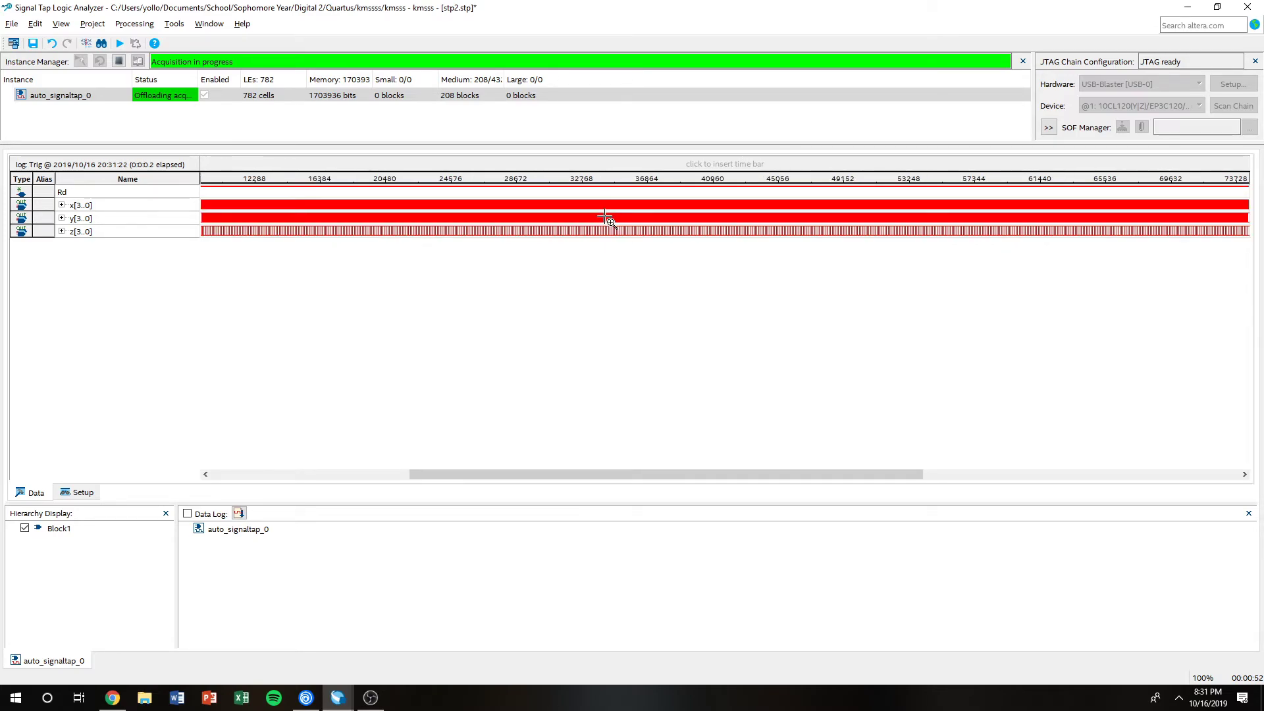
pyautogui.click(605, 217)
pyautogui.click(604, 217)
pyautogui.click(604, 217)
pyautogui.click(604, 216)
pyautogui.click(604, 216)
pyautogui.click(604, 217)
pyautogui.click(604, 216)
pyautogui.click(604, 217)
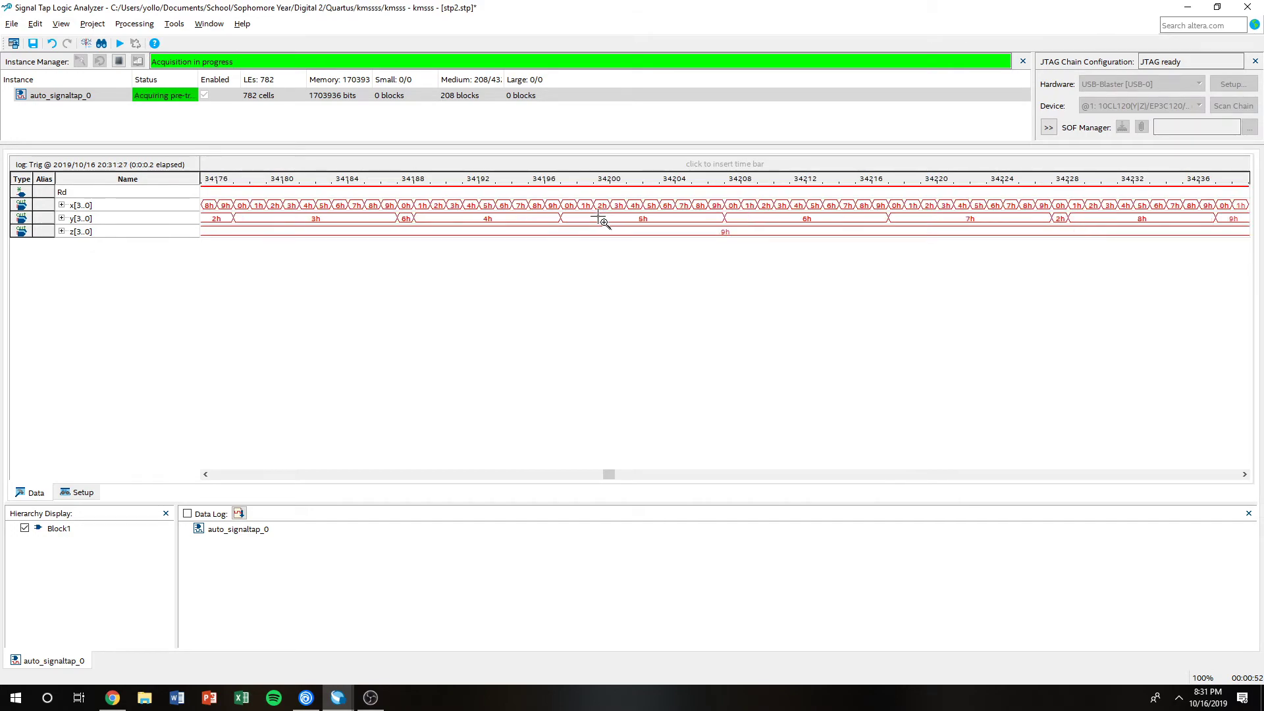
# Step: Reorder the buses below Rd as z, y, x and stop the acquisition to inspect the captured counts
pyautogui.moveTo(88, 206); pyautogui.dragTo(107, 247)
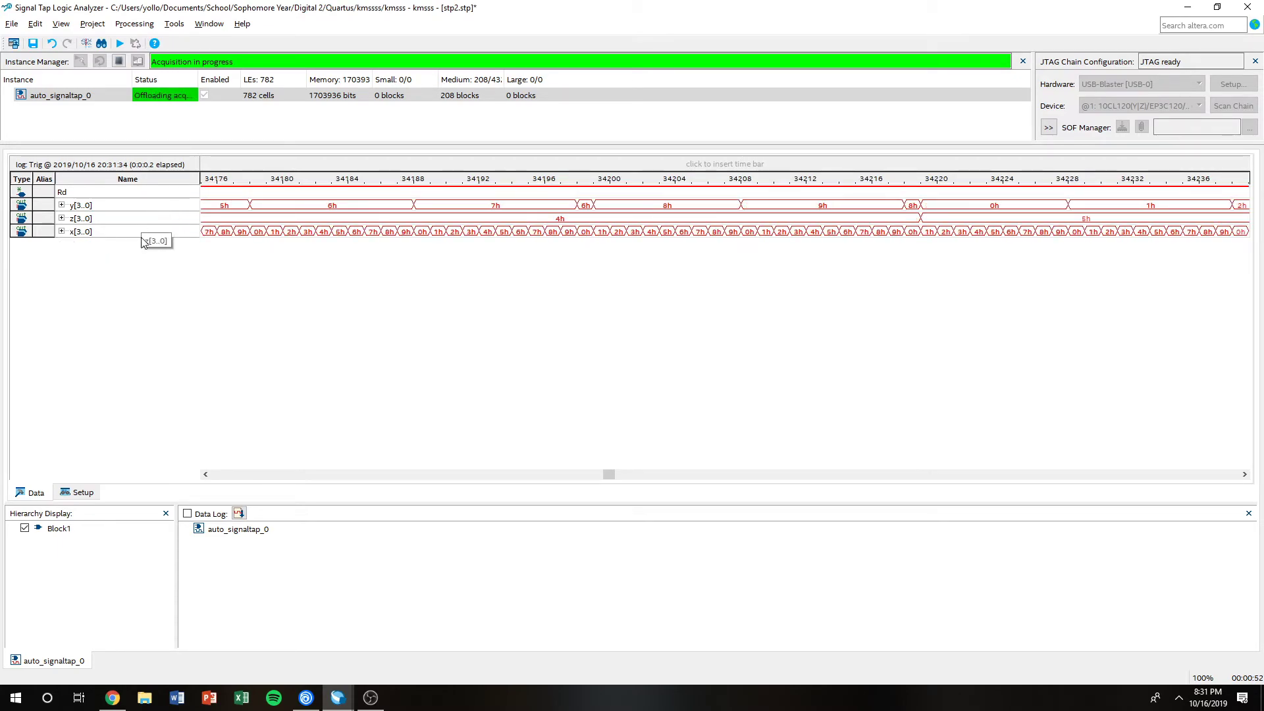
pyautogui.moveTo(147, 209); pyautogui.dragTo(161, 230)
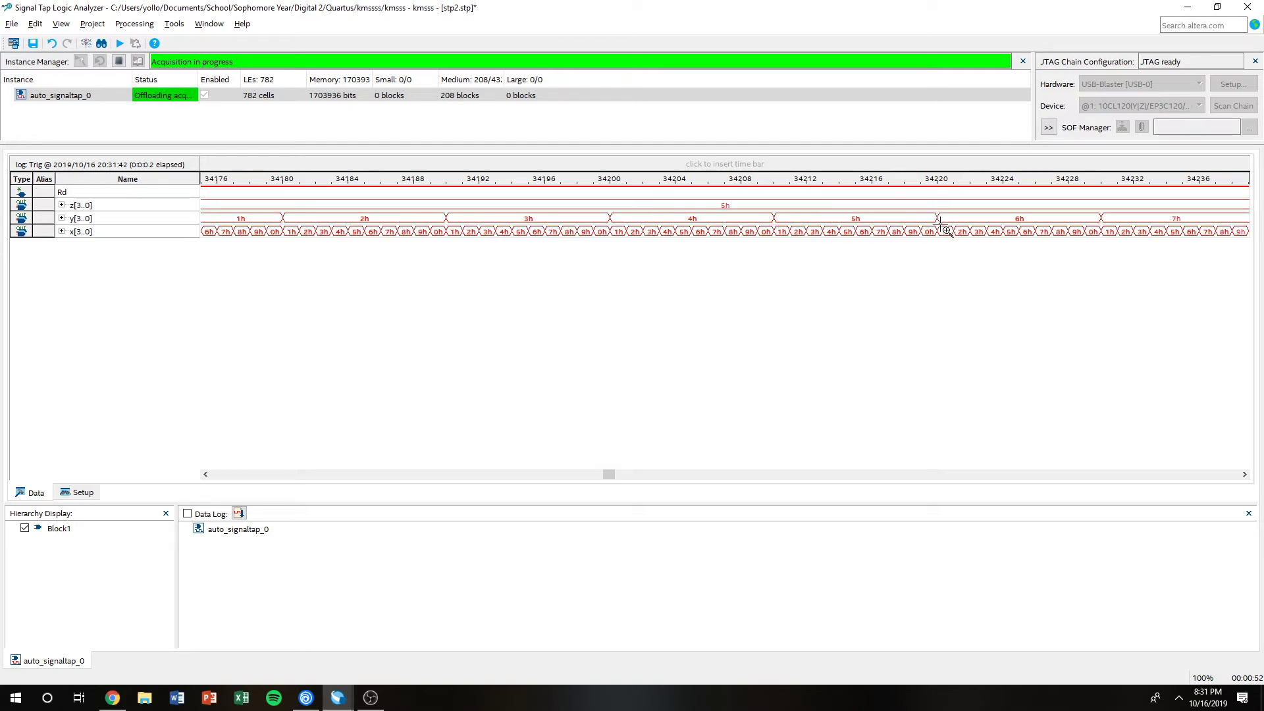
pyautogui.click(119, 61)
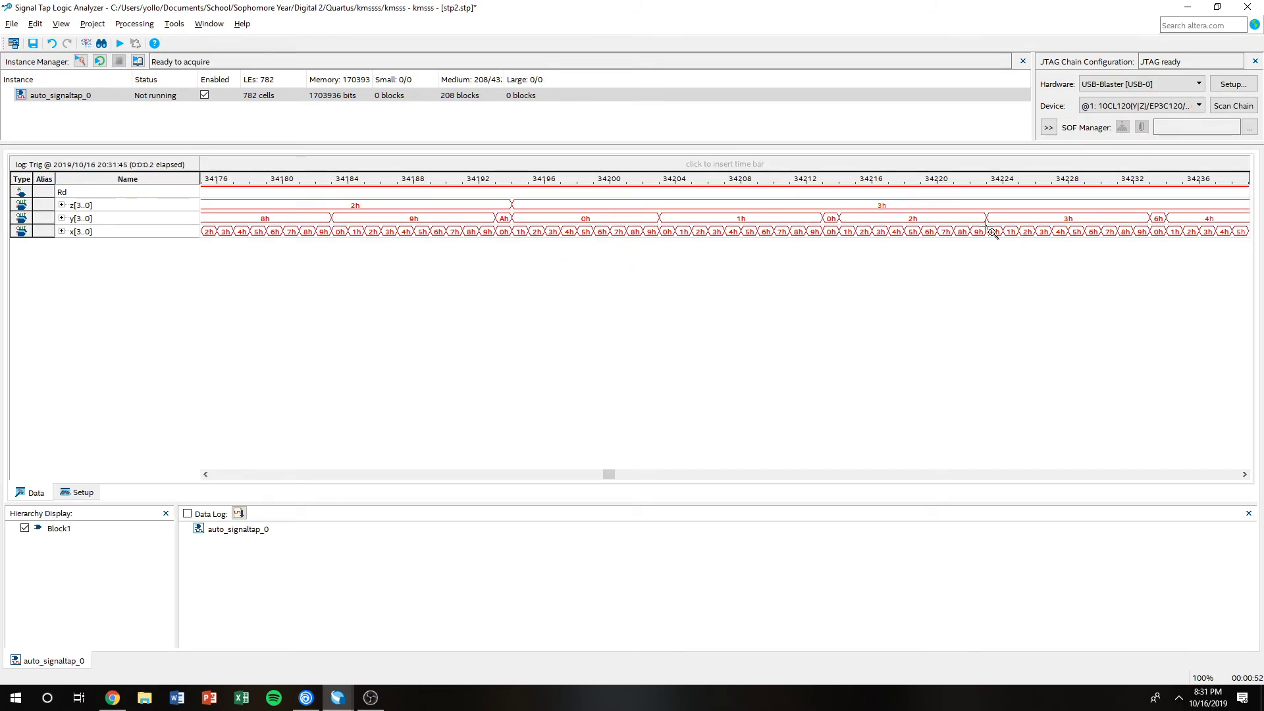
pyautogui.click(1244, 474)
pyautogui.click(1245, 474)
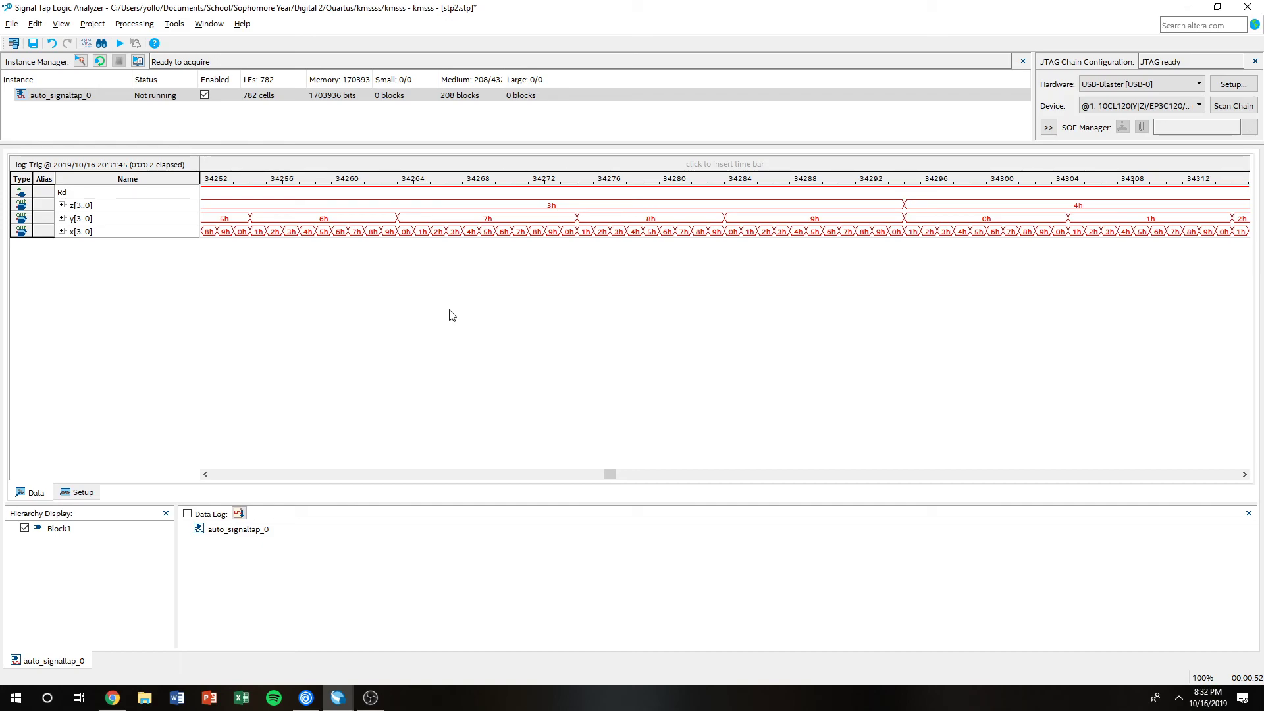
# Step: Return to Quartus Prime and review the counter code in kmsss.vhd against the Block1.bdf schematic
pyautogui.click(1187, 8)
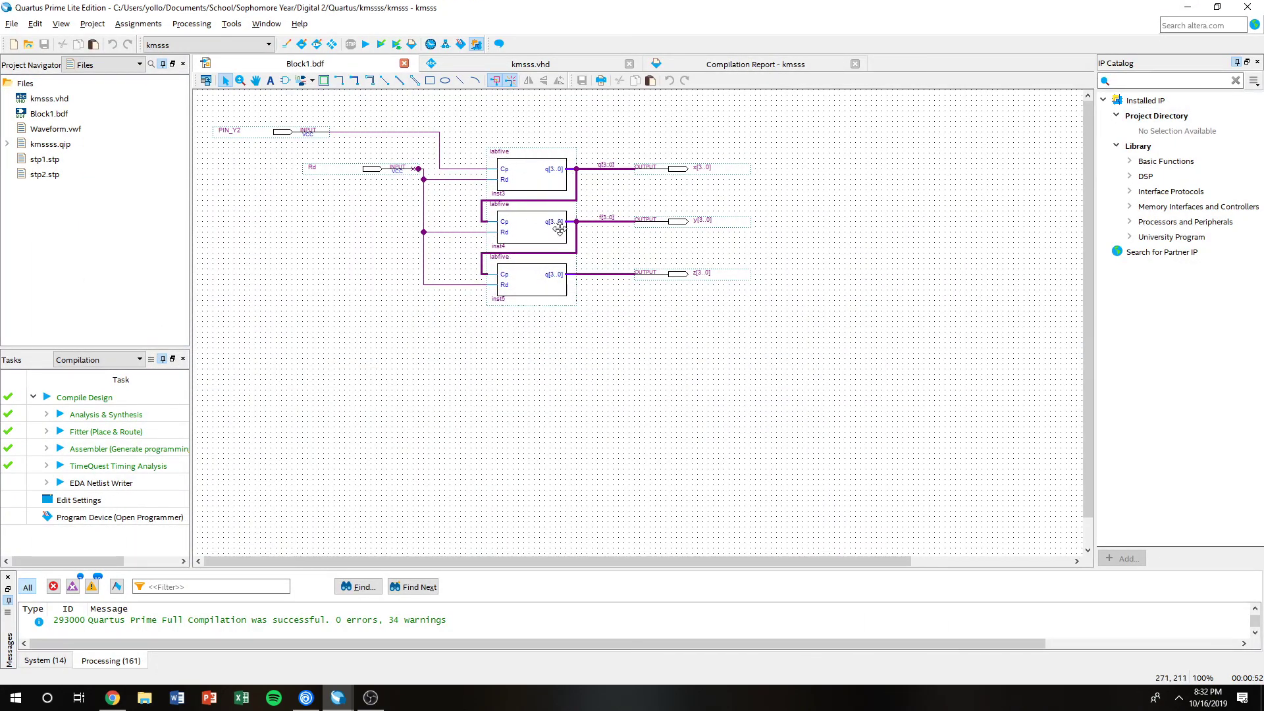
pyautogui.click(562, 58)
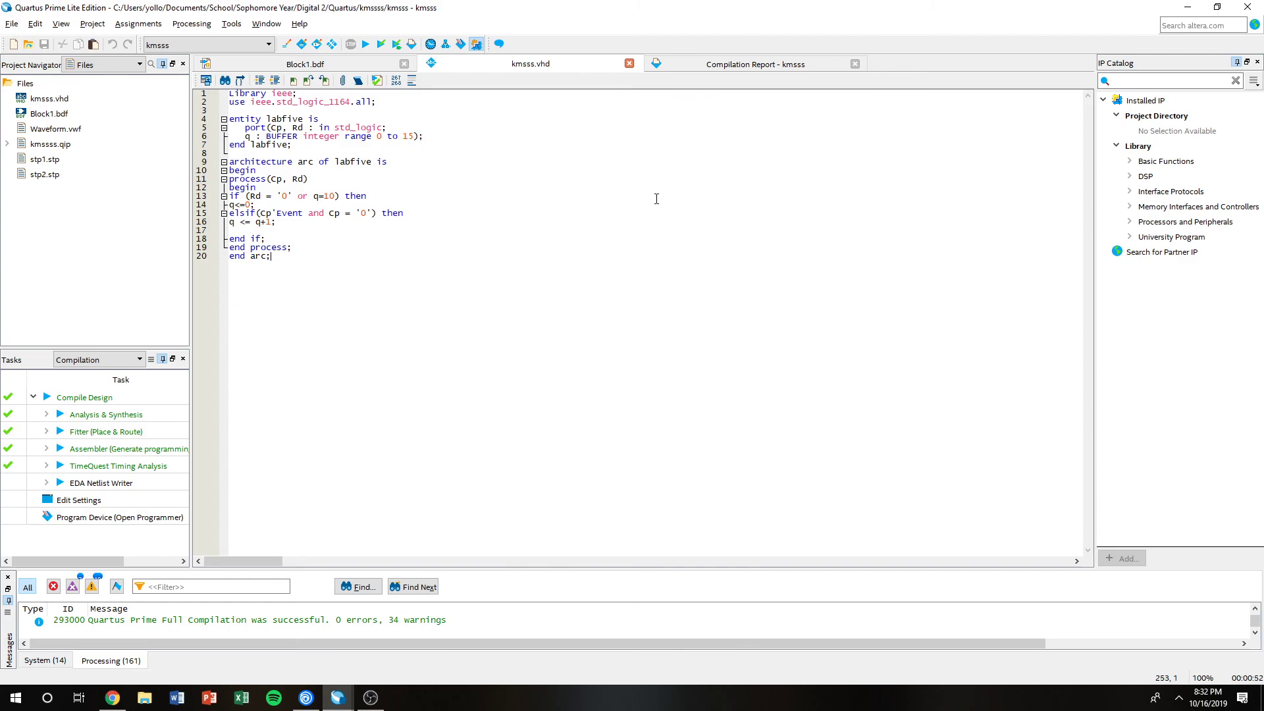
pyautogui.click(323, 63)
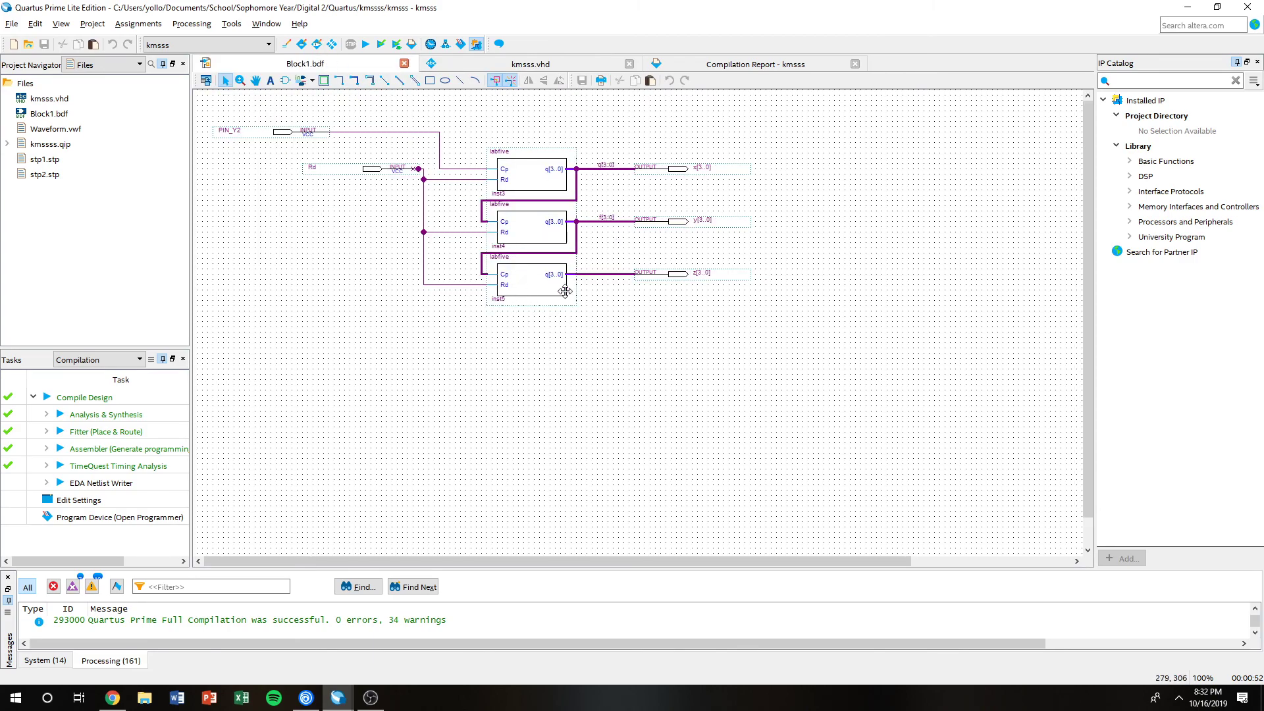